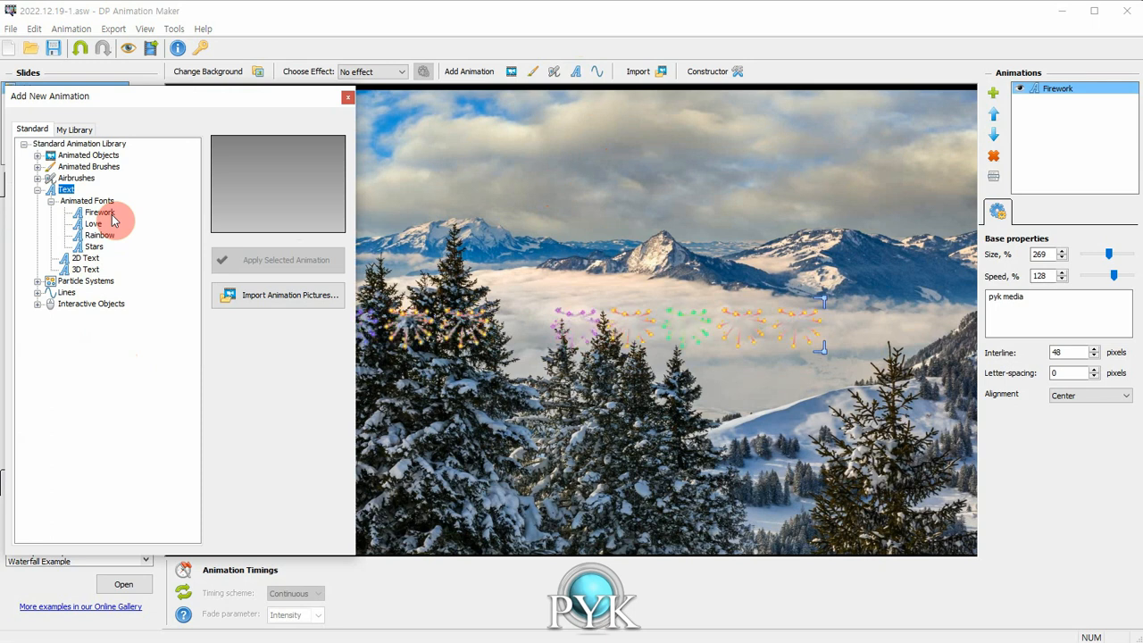
Add a text animation with the Love animated font to the slide
{"action": "left_click", "coordinate": [111, 214]}
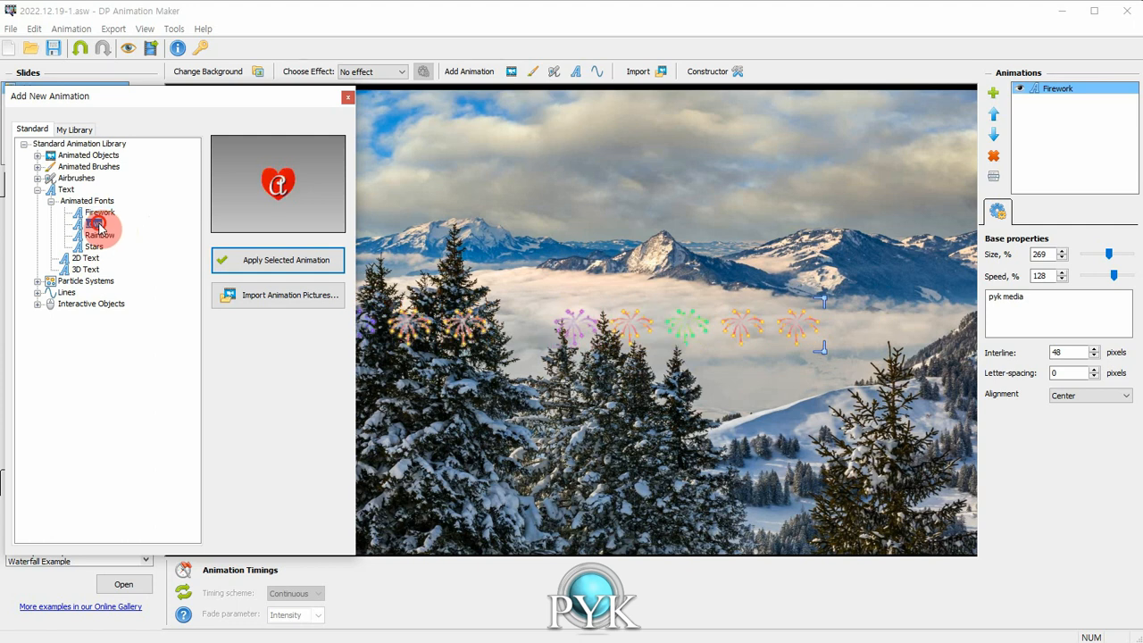
{"action": "left_click", "coordinate": [275, 260]}
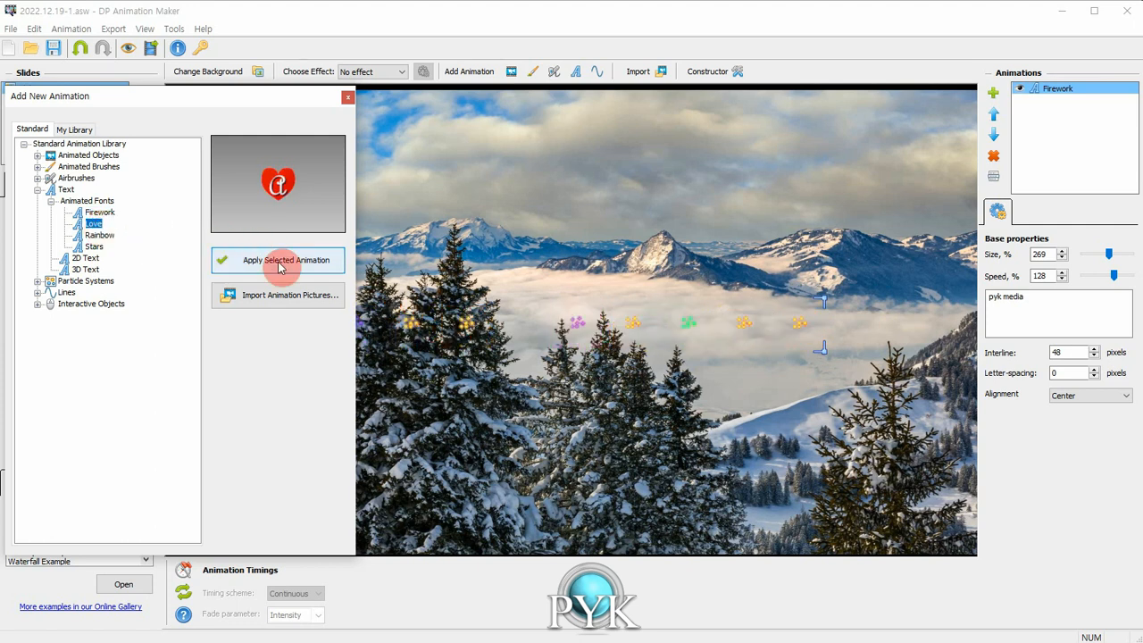
{"action": "left_click", "coordinate": [283, 269]}
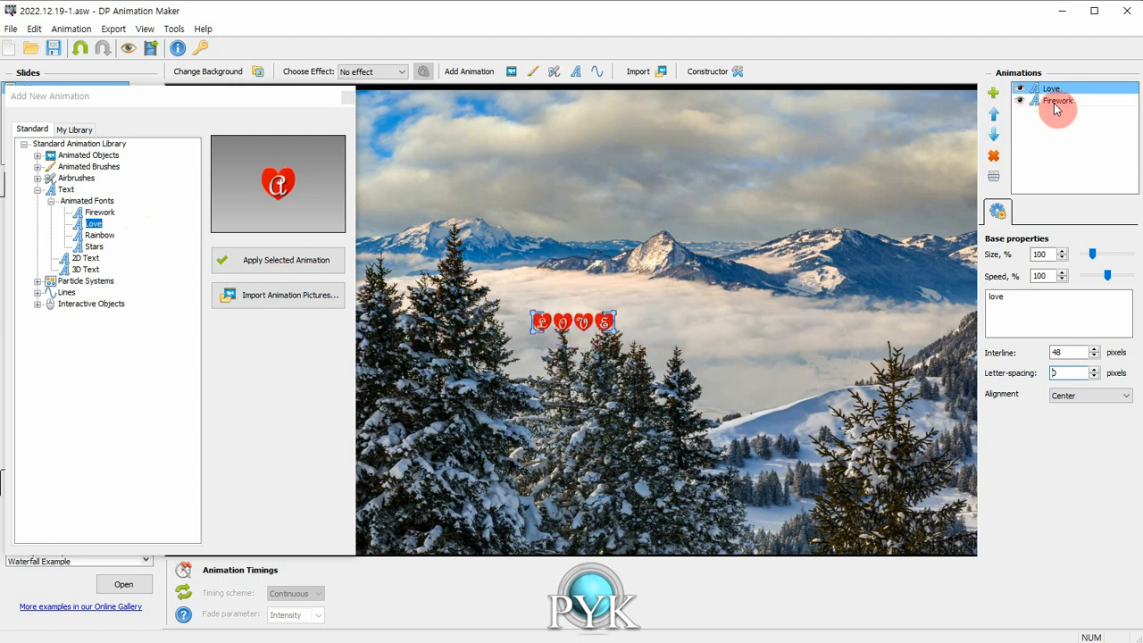
Delete the Firework text animation from the slide and close the animation library
{"action": "left_click", "coordinate": [1021, 101]}
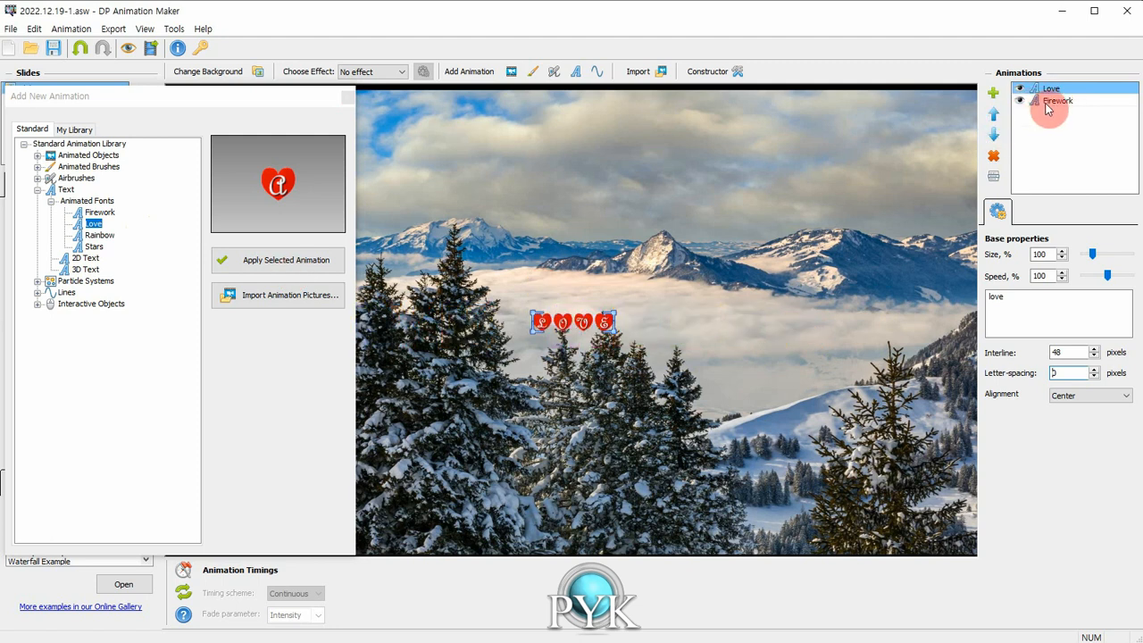
{"action": "left_click", "coordinate": [1053, 102]}
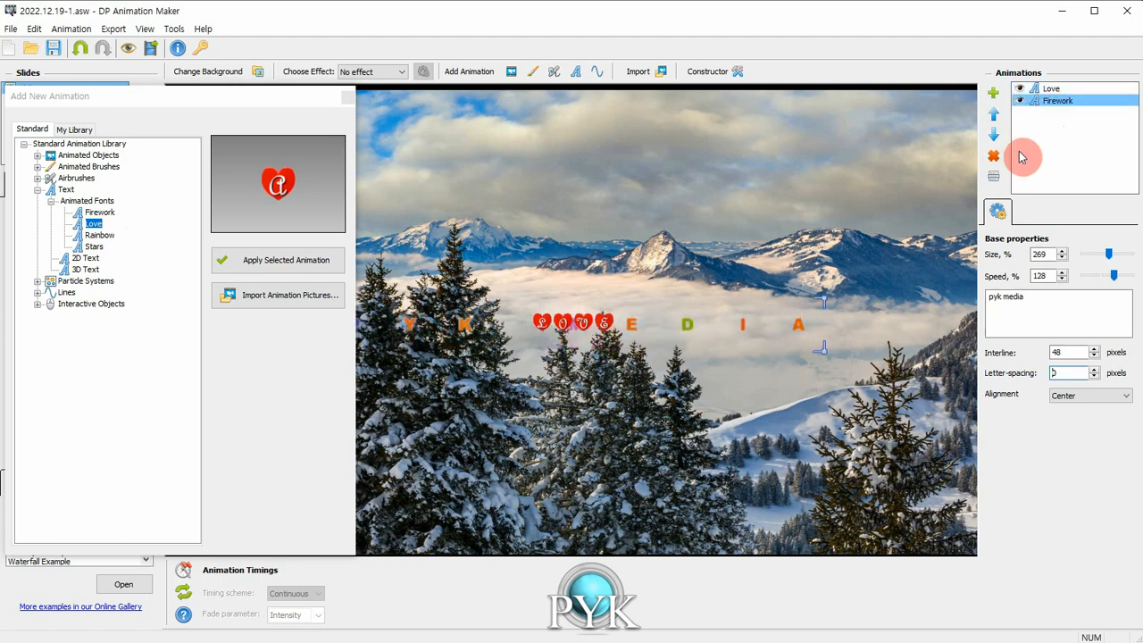
{"action": "left_click", "coordinate": [996, 160]}
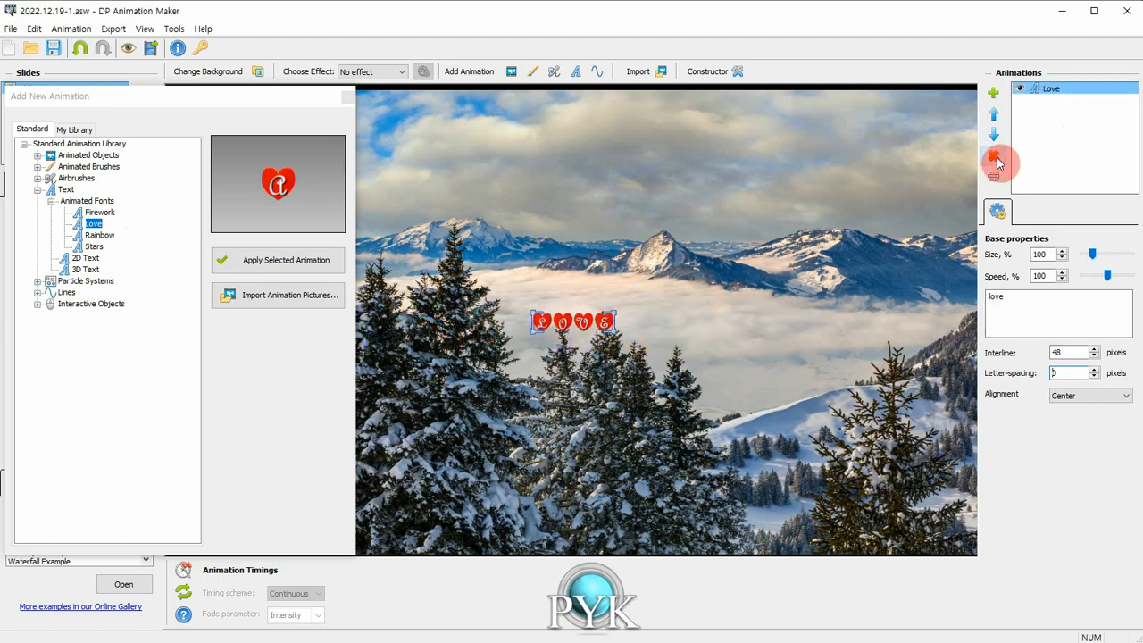
{"action": "left_click", "coordinate": [351, 99]}
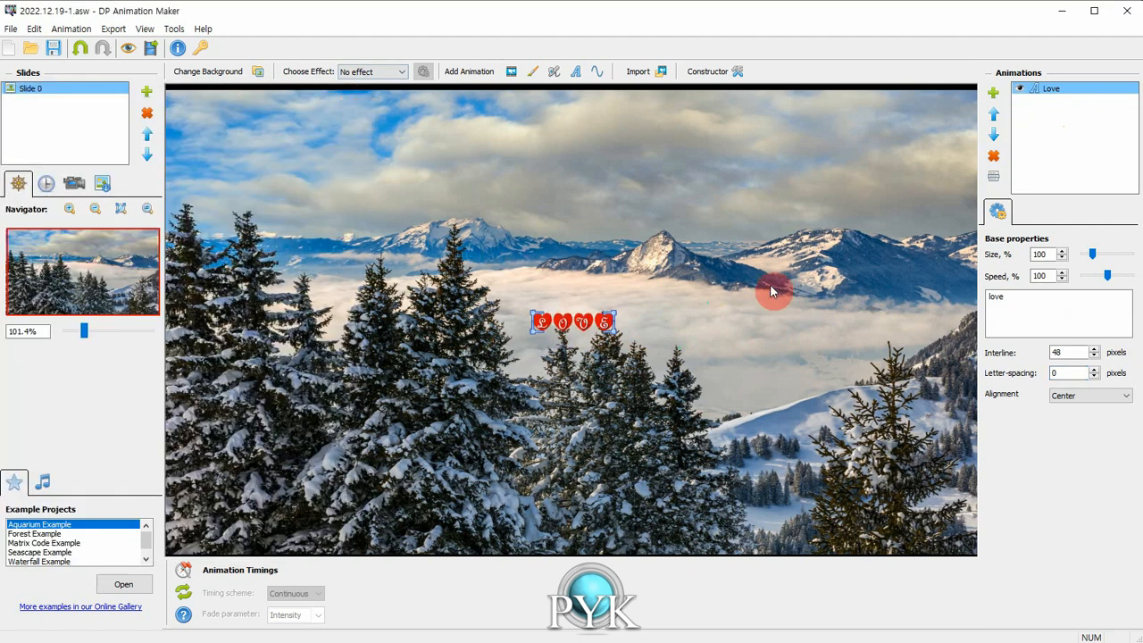
Change the Love animation's text to "PYK Media", with size 284% and speed 104%
{"action": "double_click", "coordinate": [996, 298]}
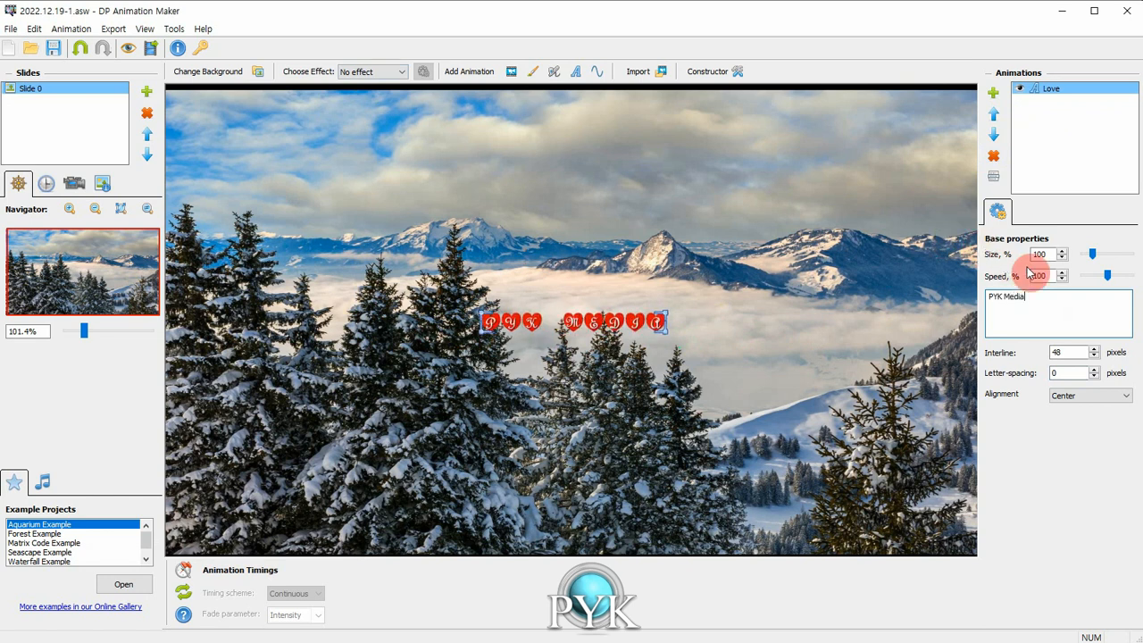
{"action": "left_click", "coordinate": [1095, 256]}
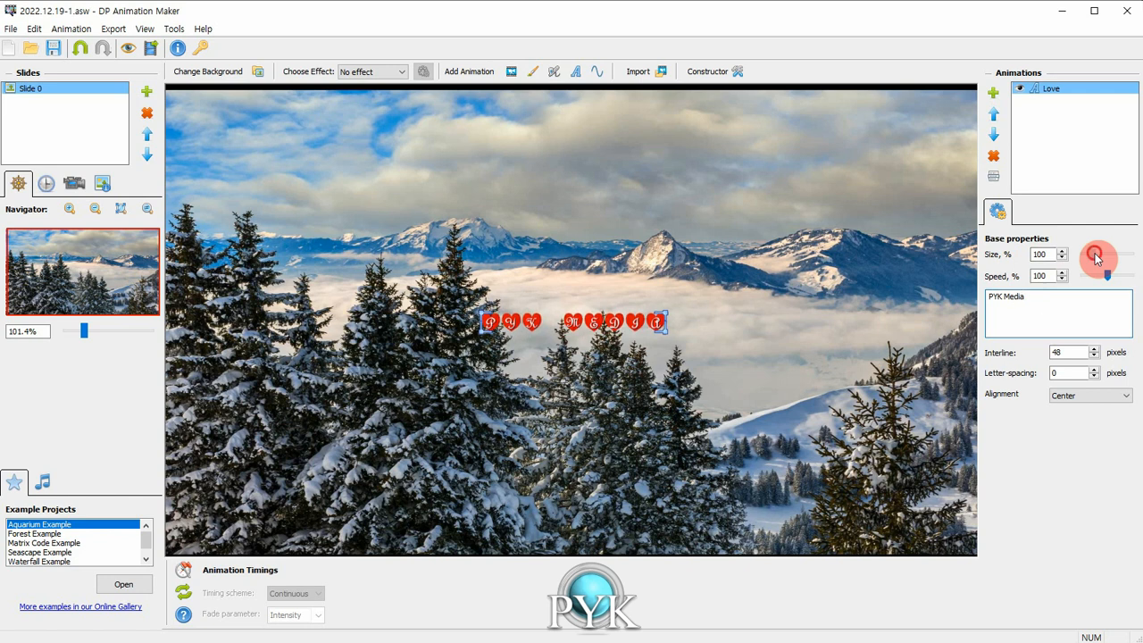
{"action": "left_click_drag", "start_coordinate": [1094, 257], "coordinate": [1076, 282]}
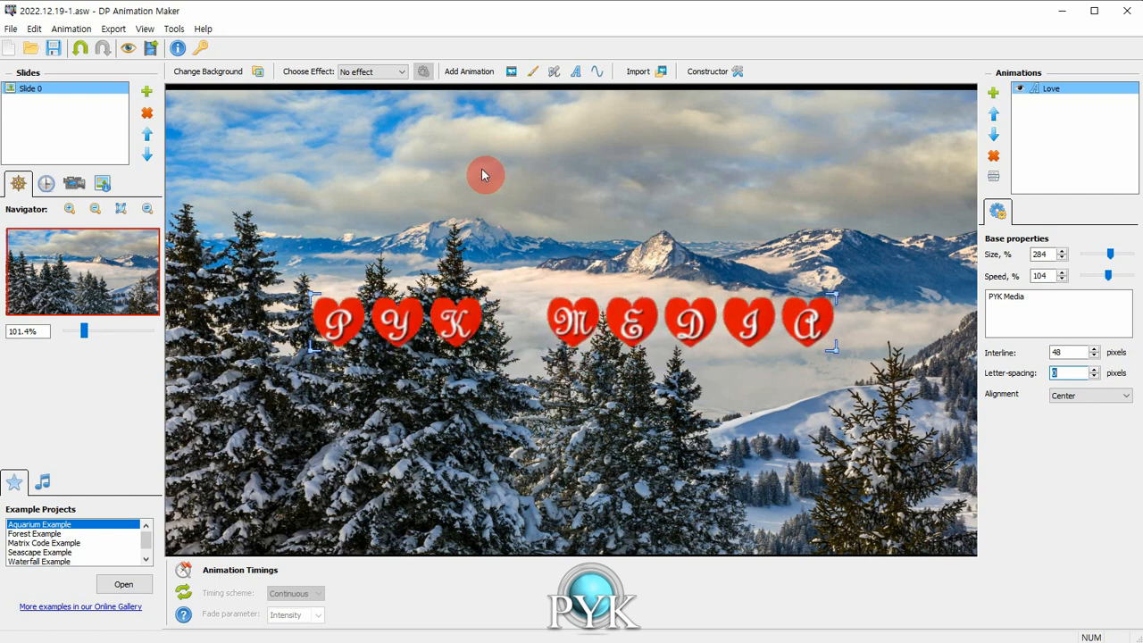
Add a text animation with the Rainbow animated font and delete the Love text animation
{"action": "left_click", "coordinate": [555, 73]}
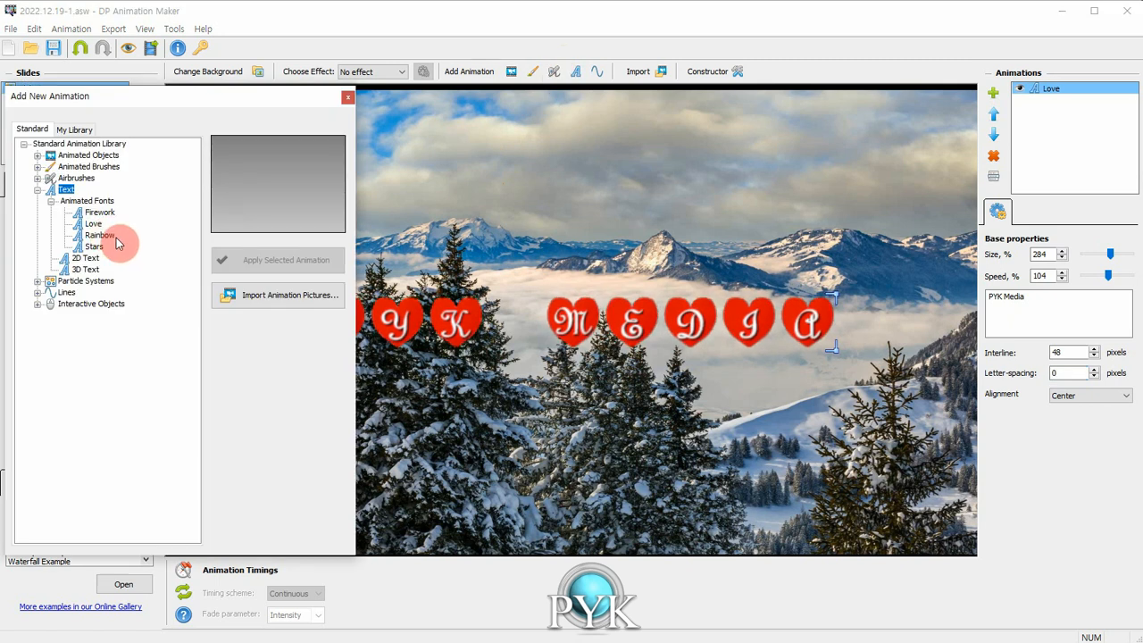
{"action": "left_click", "coordinate": [106, 237]}
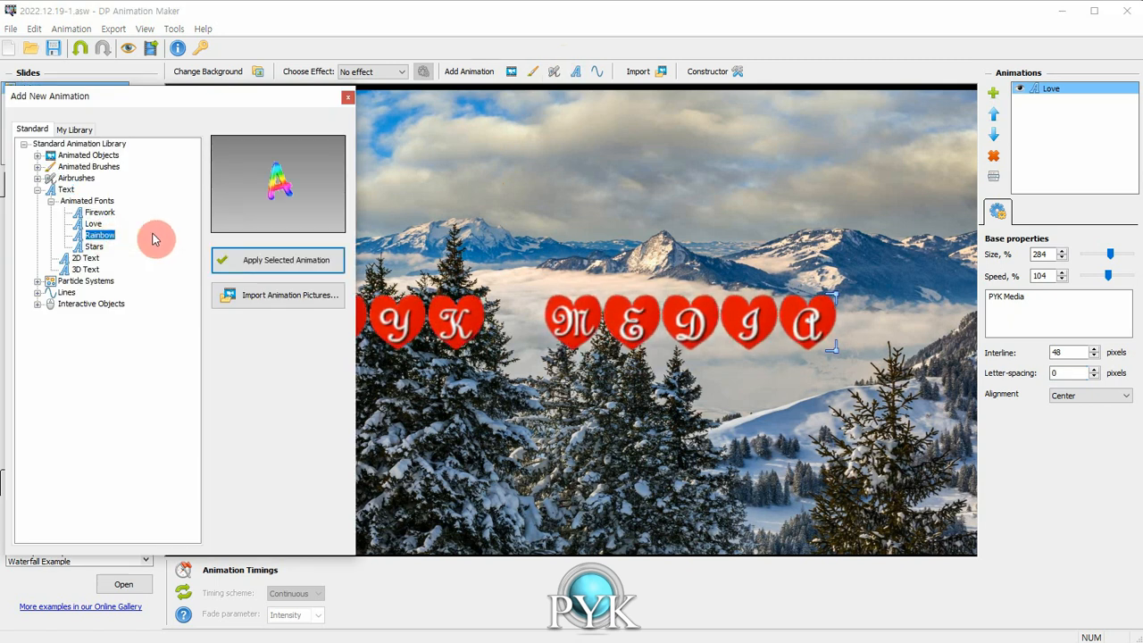
{"action": "left_click", "coordinate": [274, 260]}
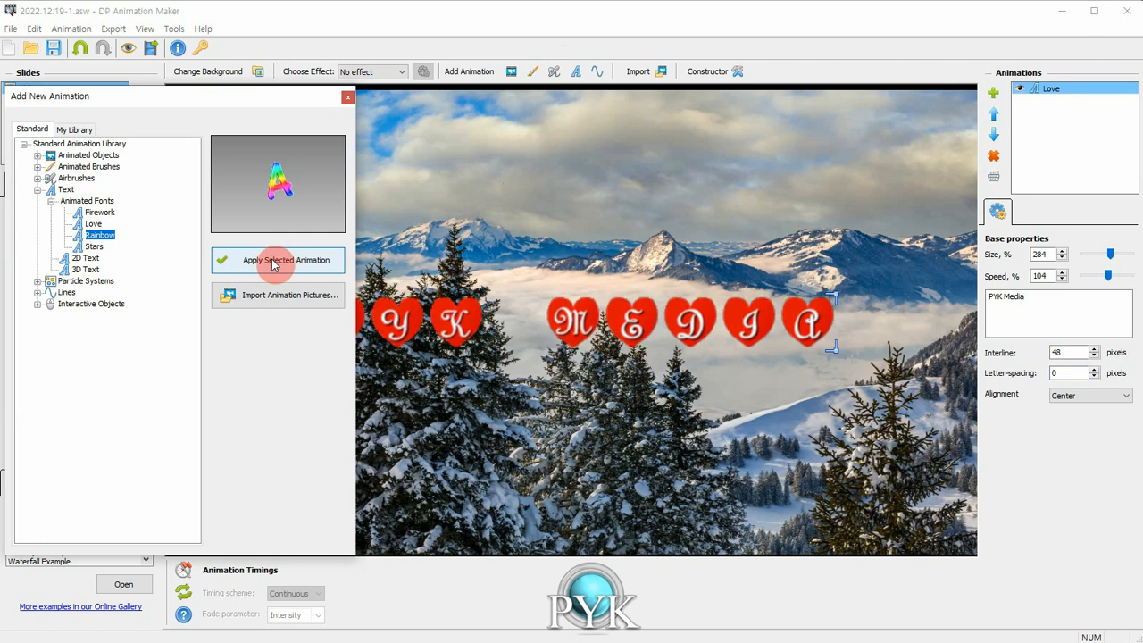
{"action": "left_click", "coordinate": [278, 261]}
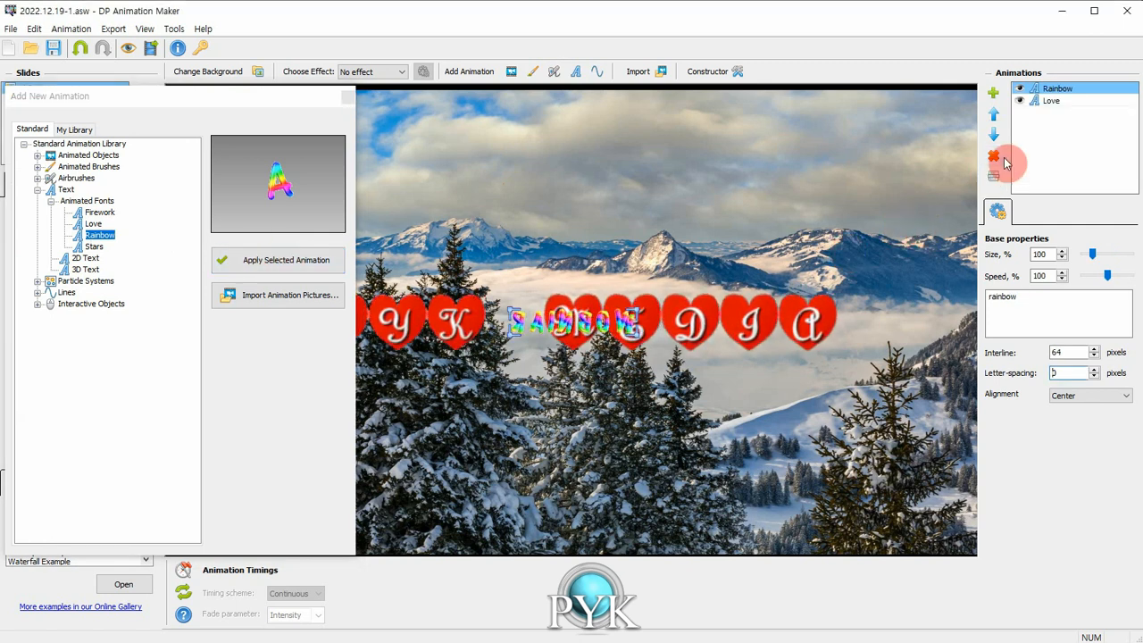
{"action": "left_click", "coordinate": [1050, 103]}
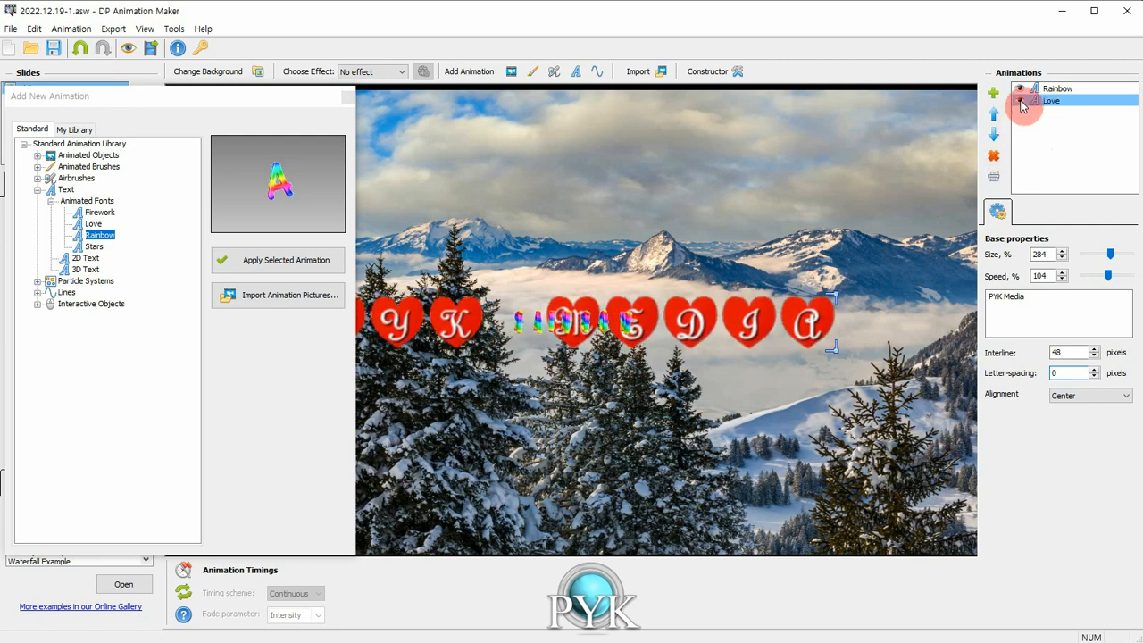
{"action": "left_click", "coordinate": [993, 156]}
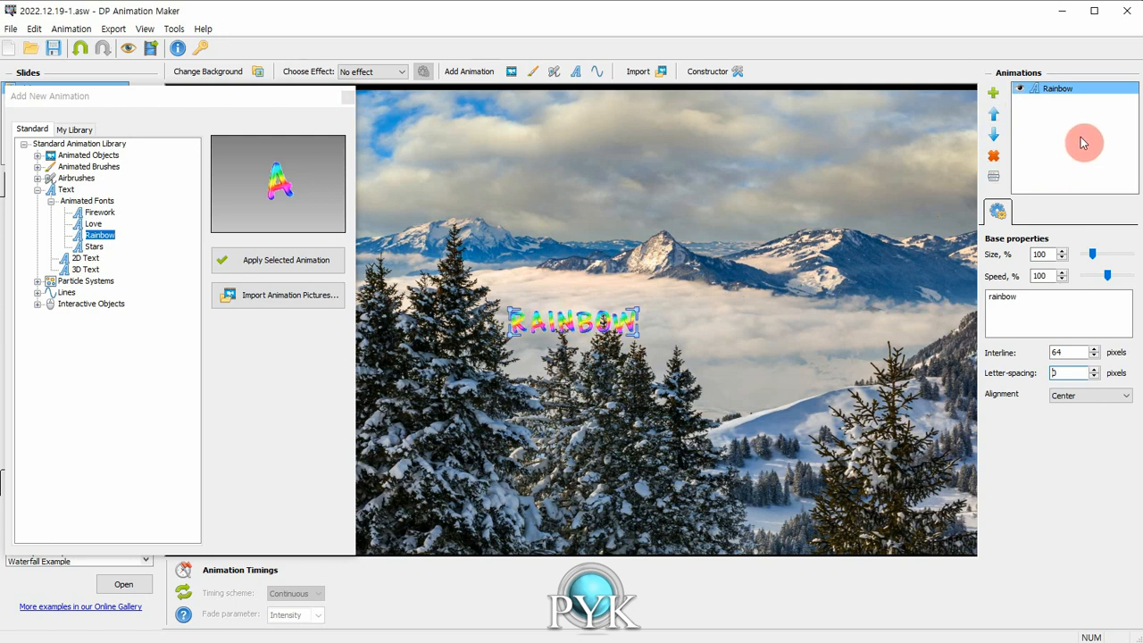
Change the Rainbow animation's text to "Video $ Audio", set its size to 298%, and close the animation library
{"action": "left_click_drag", "start_coordinate": [1026, 297], "coordinate": [933, 299]}
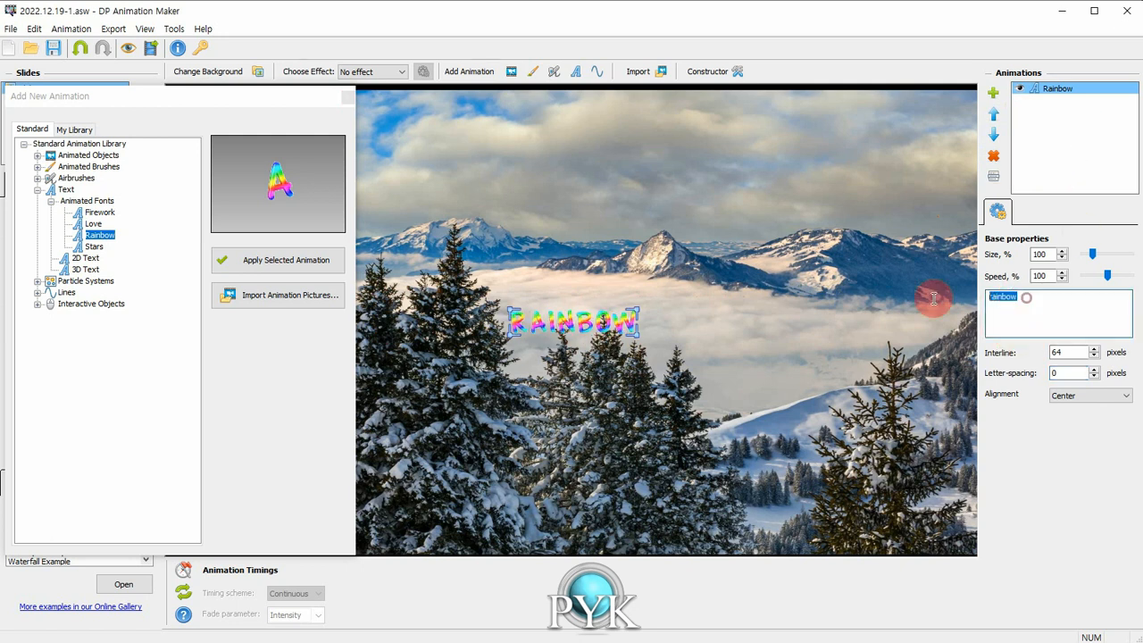
{"action": "type", "text": "W"}
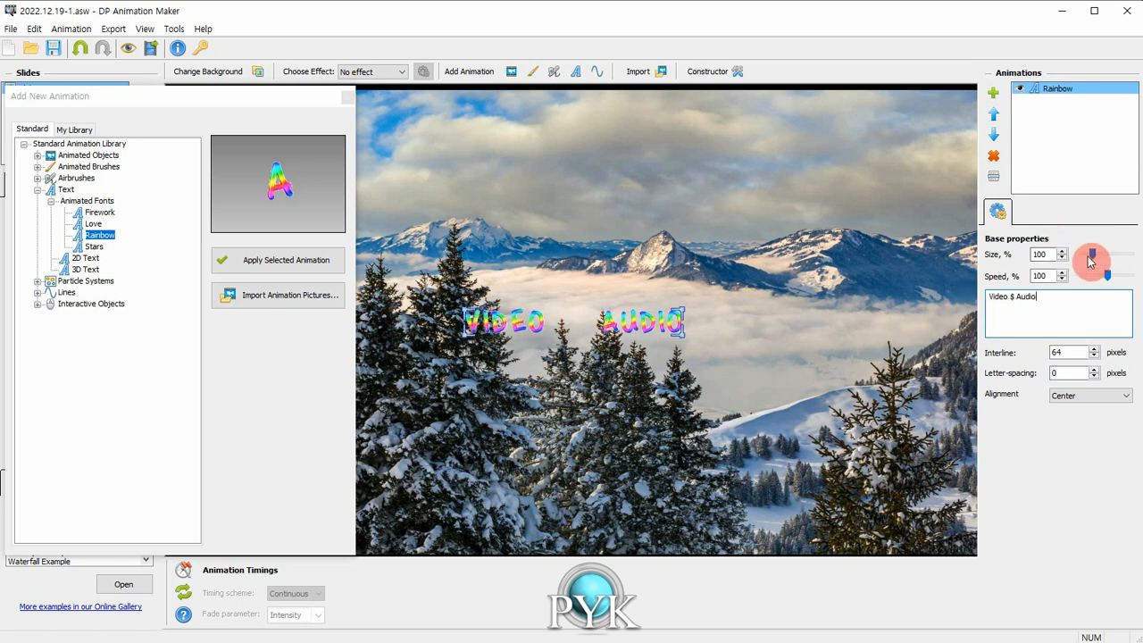
{"action": "left_click_drag", "start_coordinate": [1100, 255], "coordinate": [1111, 254]}
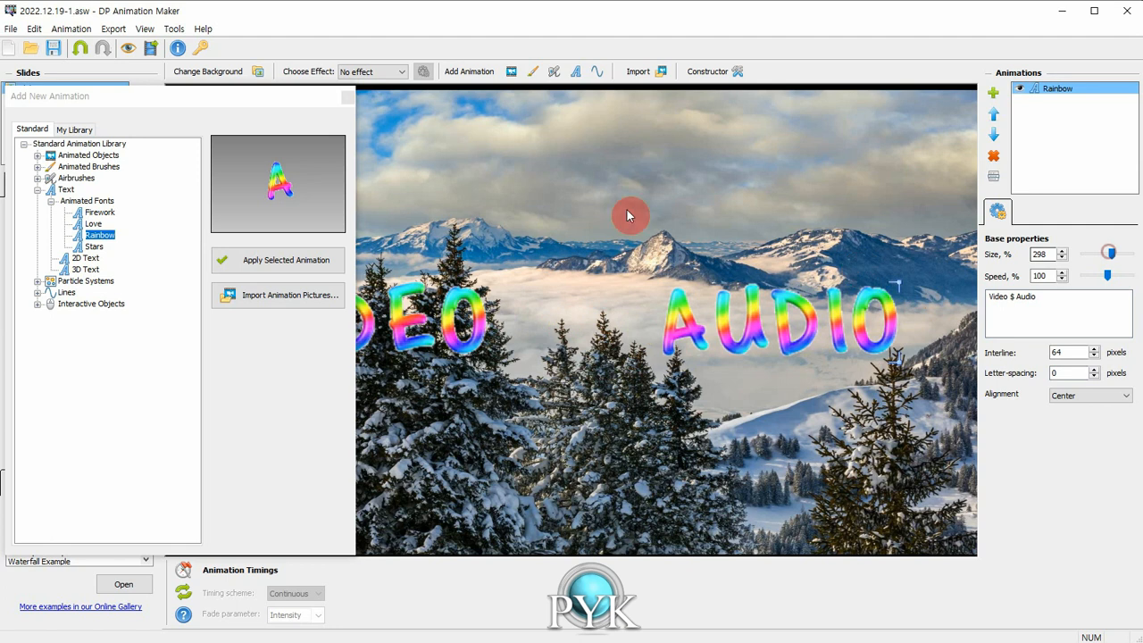
{"action": "left_click", "coordinate": [348, 96]}
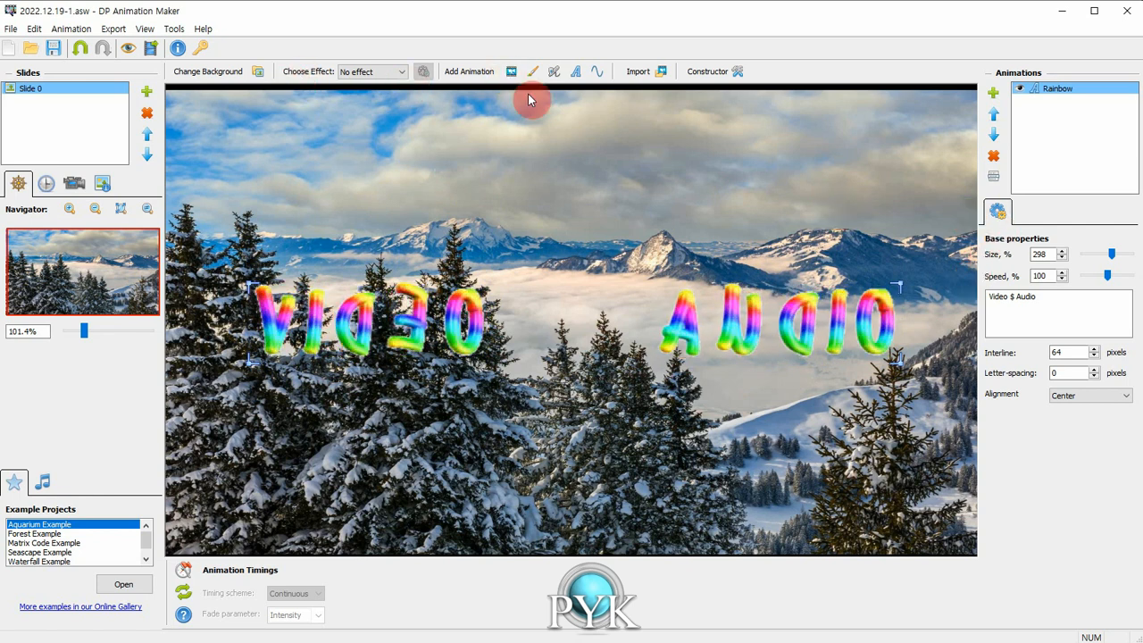
Add a text animation with the Stars animated font, delete the Rainbow one, and close the animation library
{"action": "left_click", "coordinate": [577, 71]}
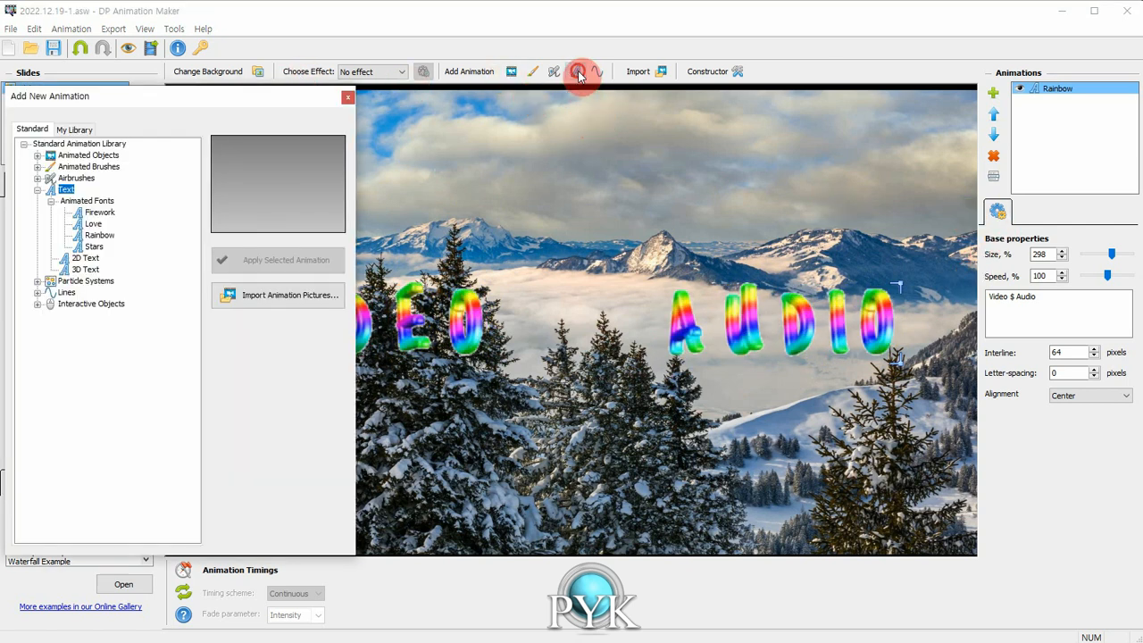
{"action": "left_click", "coordinate": [98, 246]}
{"action": "left_click", "coordinate": [311, 260]}
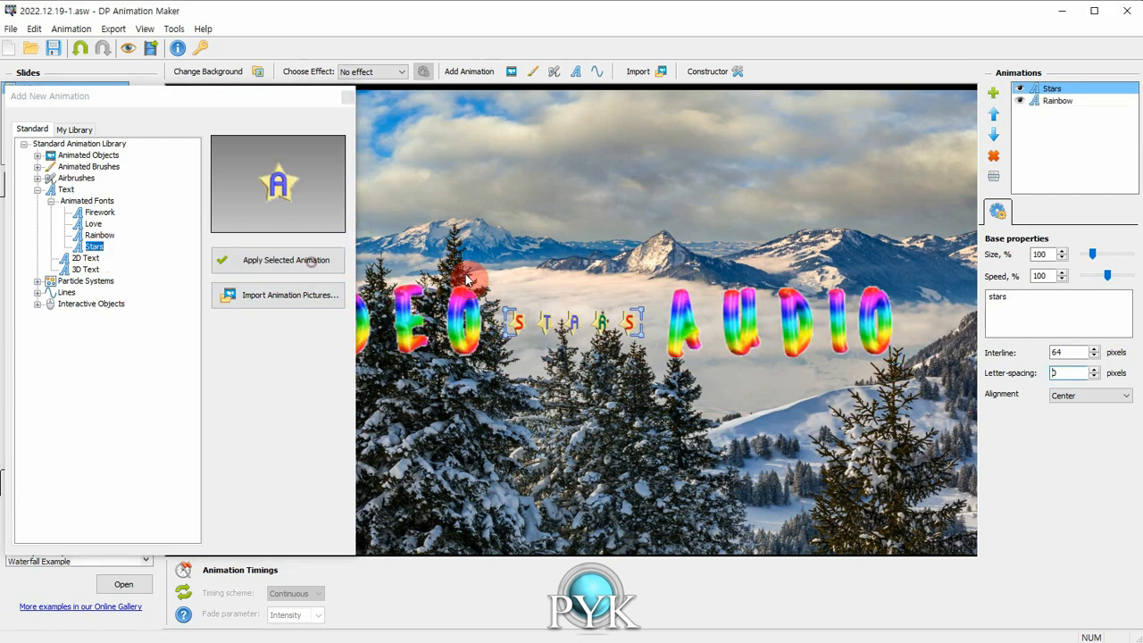
{"action": "left_click", "coordinate": [1044, 101]}
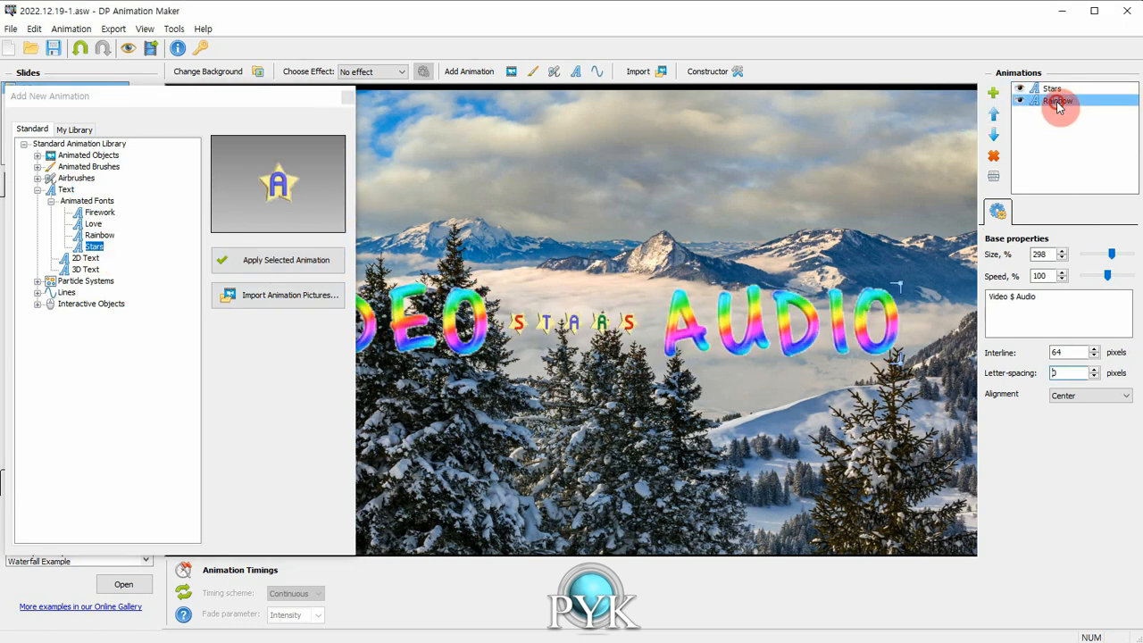
{"action": "left_click", "coordinate": [998, 157]}
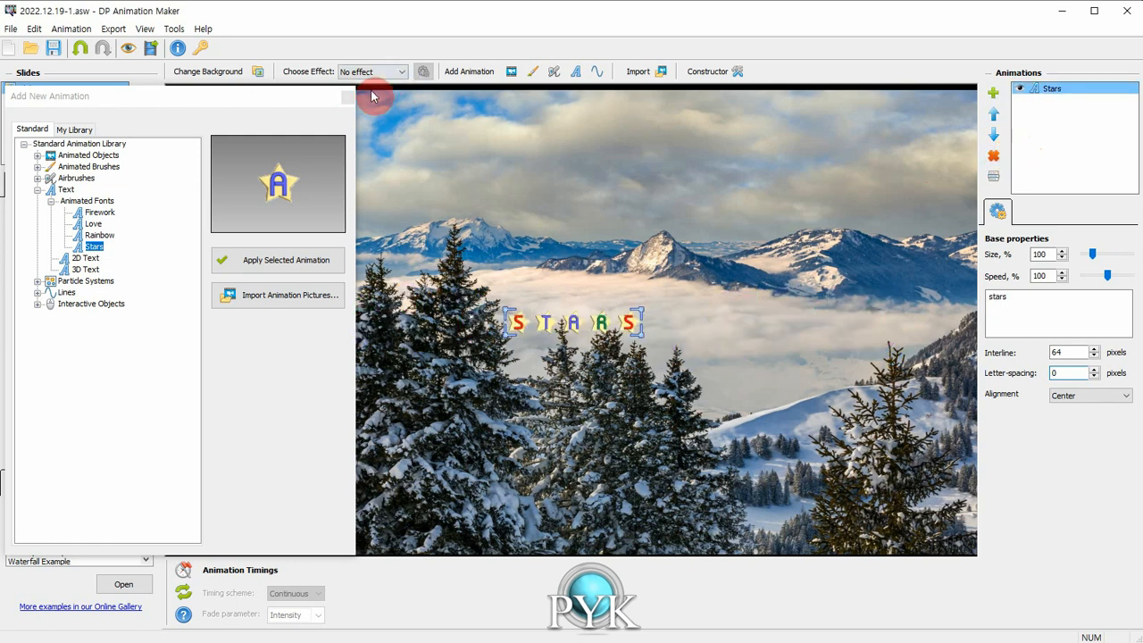
{"action": "left_click", "coordinate": [349, 96]}
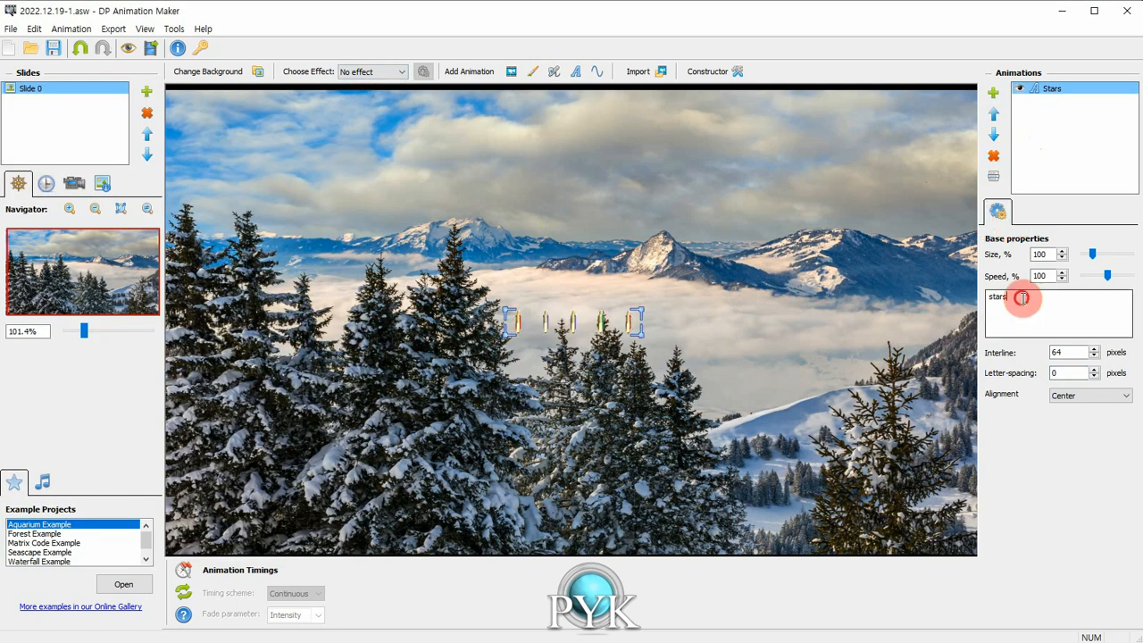
Change the Stars animation's text to "Media", with size 269% and speed 66%
{"action": "double_click", "coordinate": [1056, 313]}
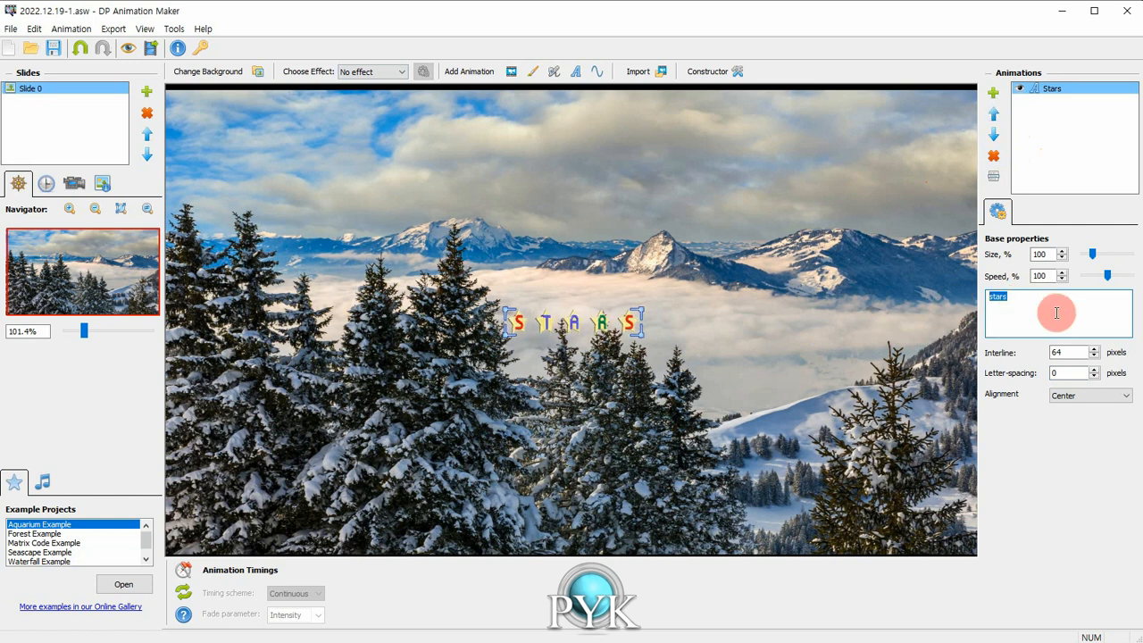
{"action": "type", "text": "Media"}
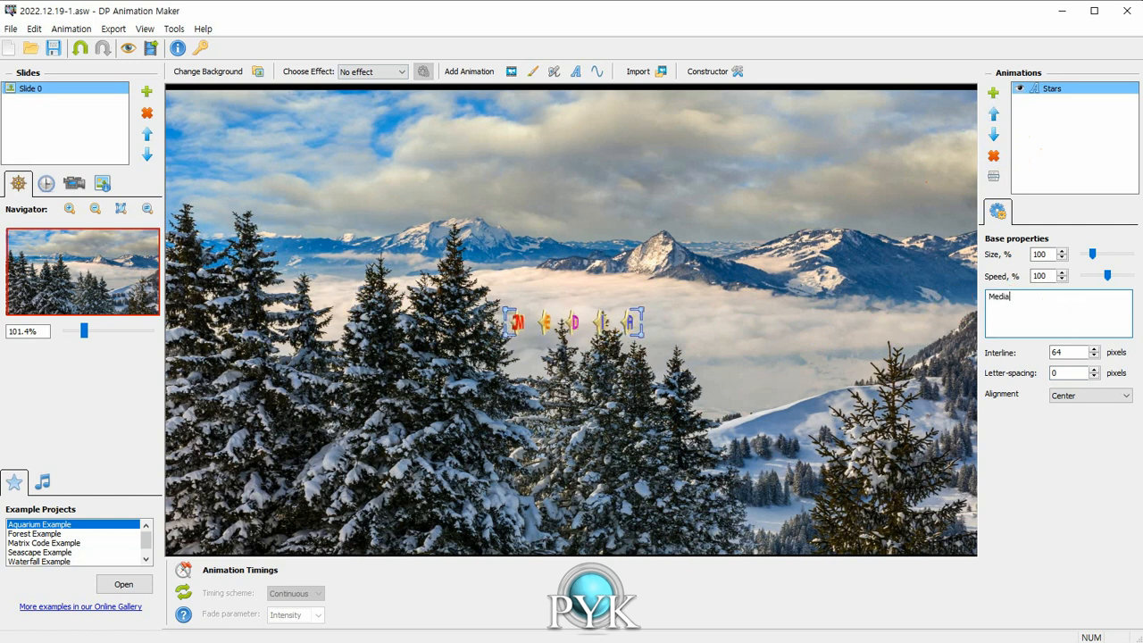
{"action": "left_click_drag", "start_coordinate": [1095, 266], "coordinate": [1109, 257]}
{"action": "mouse_move", "coordinate": [745, 346]}
{"action": "left_mouse_down"}
{"action": "mouse_move", "coordinate": [778, 211]}
{"action": "mouse_move", "coordinate": [777, 311]}
{"action": "mouse_move", "coordinate": [740, 326]}
{"action": "left_mouse_up"}
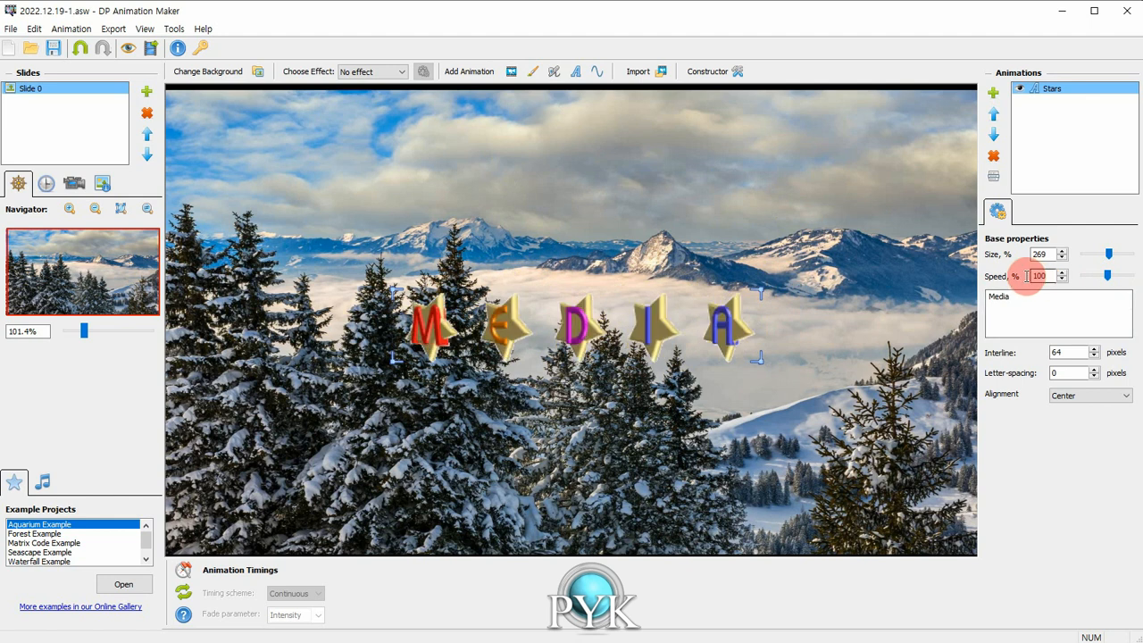
{"action": "left_click_drag", "start_coordinate": [1108, 277], "coordinate": [1098, 275]}
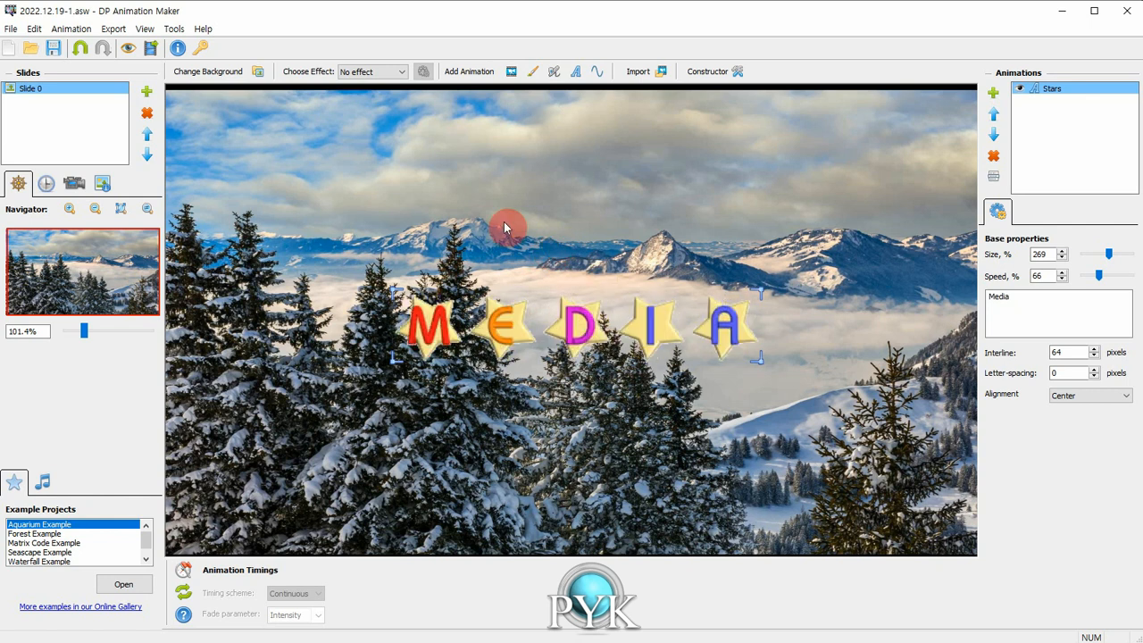
Try the No Background effect on the slide and switch back to No effect
{"action": "left_click", "coordinate": [401, 72]}
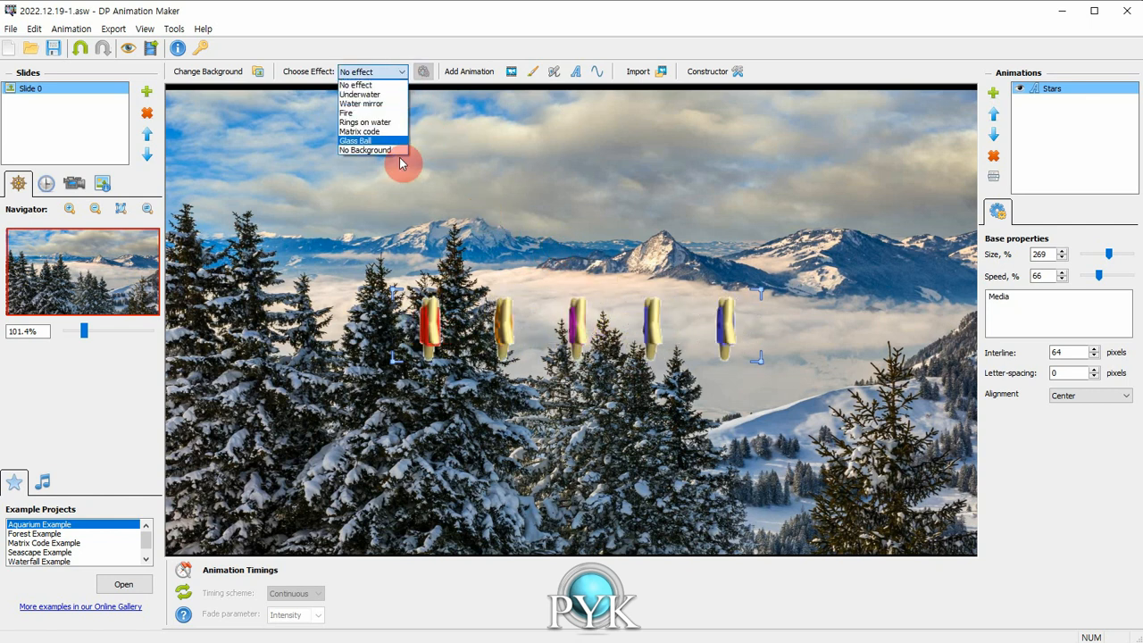
{"action": "left_click", "coordinate": [389, 151]}
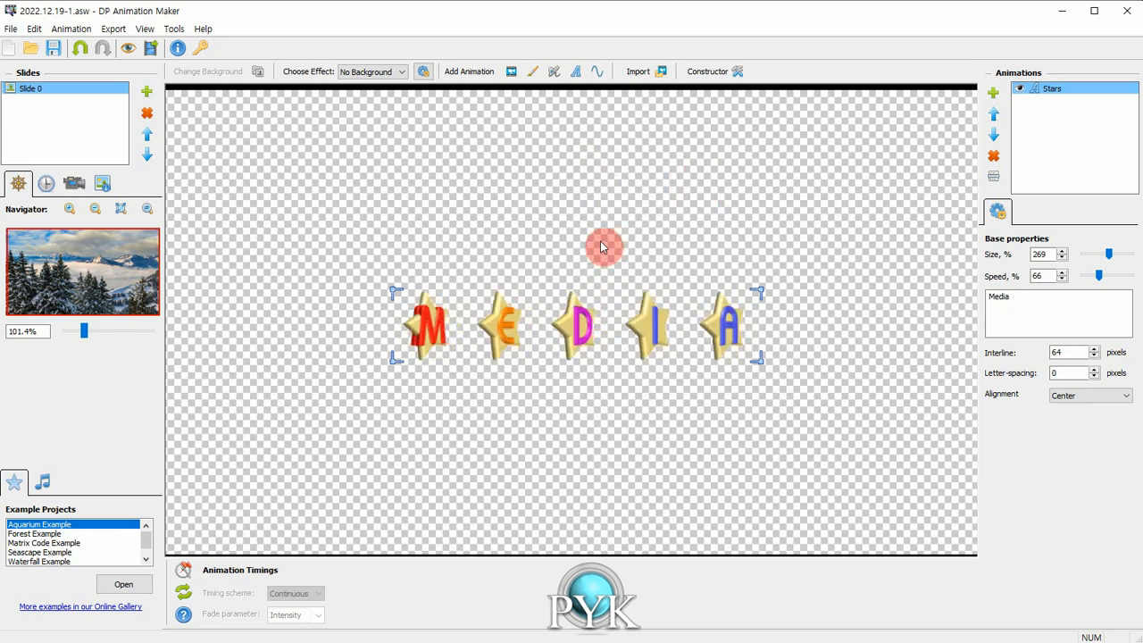
{"action": "left_click", "coordinate": [403, 77]}
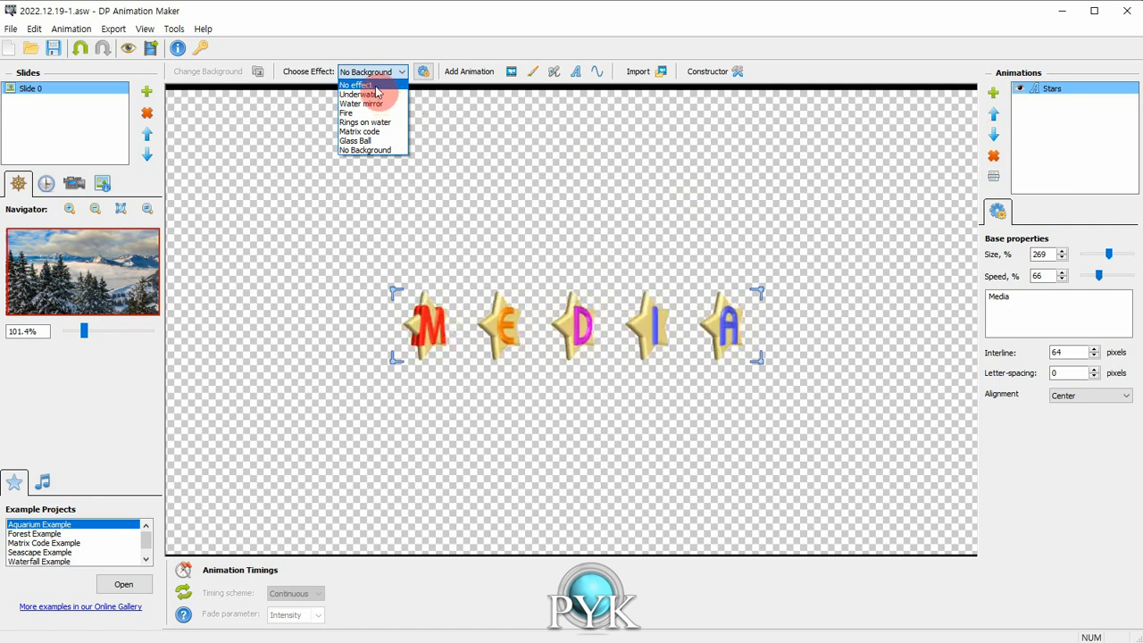
{"action": "left_click", "coordinate": [366, 85]}
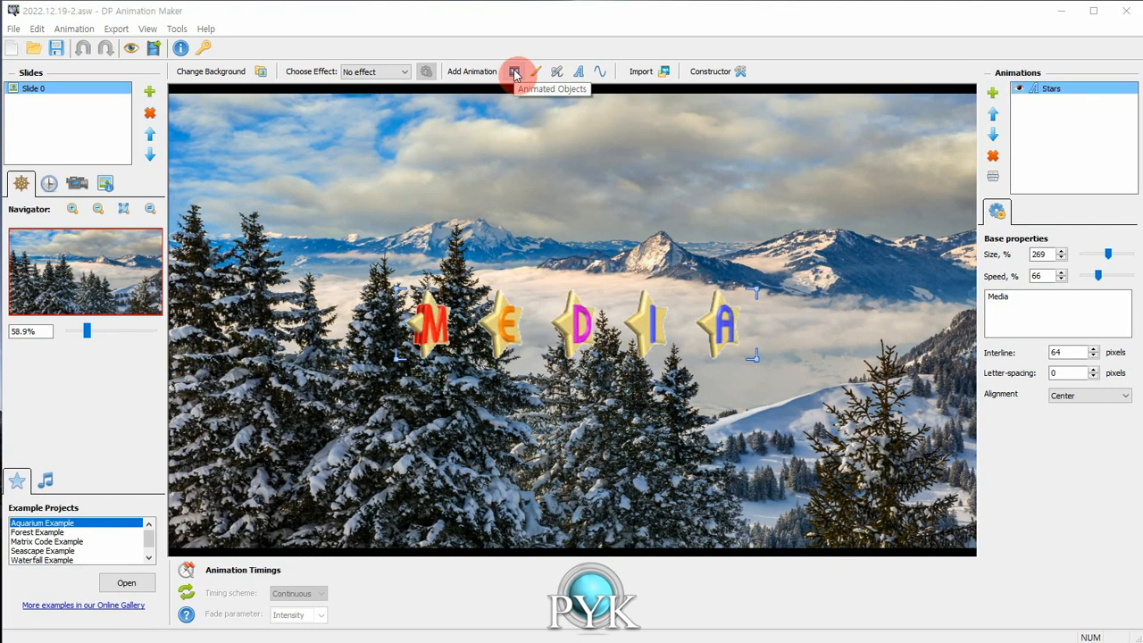
Preview several Particle Systems presets in the animation library and add the Magic Star animation to the slide
{"action": "left_click", "coordinate": [514, 73]}
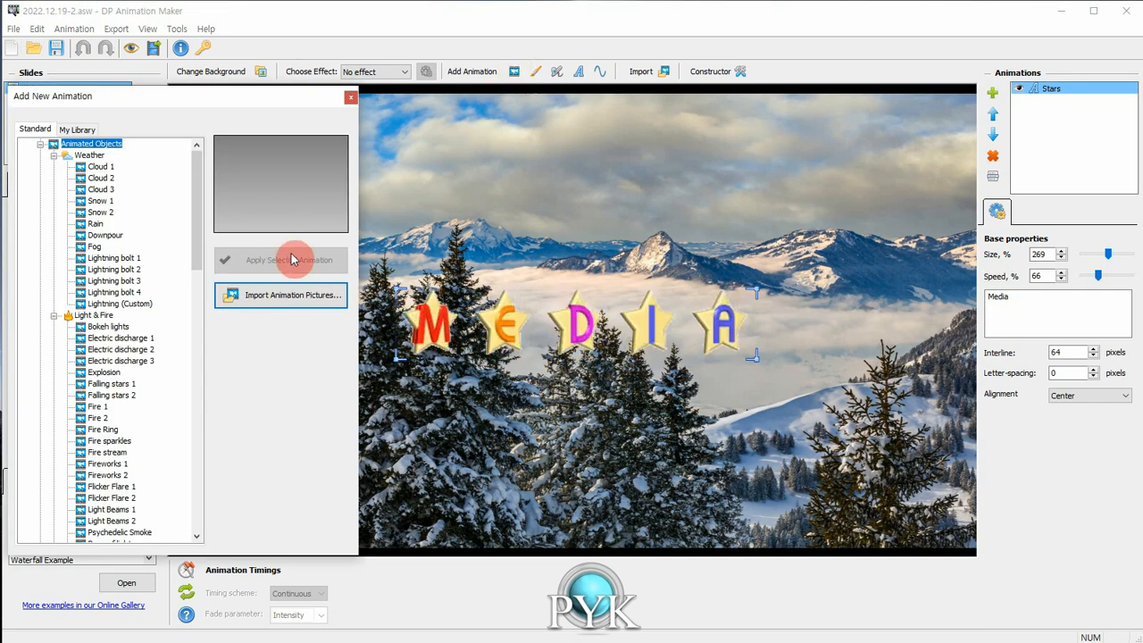
{"action": "left_click", "coordinate": [40, 144]}
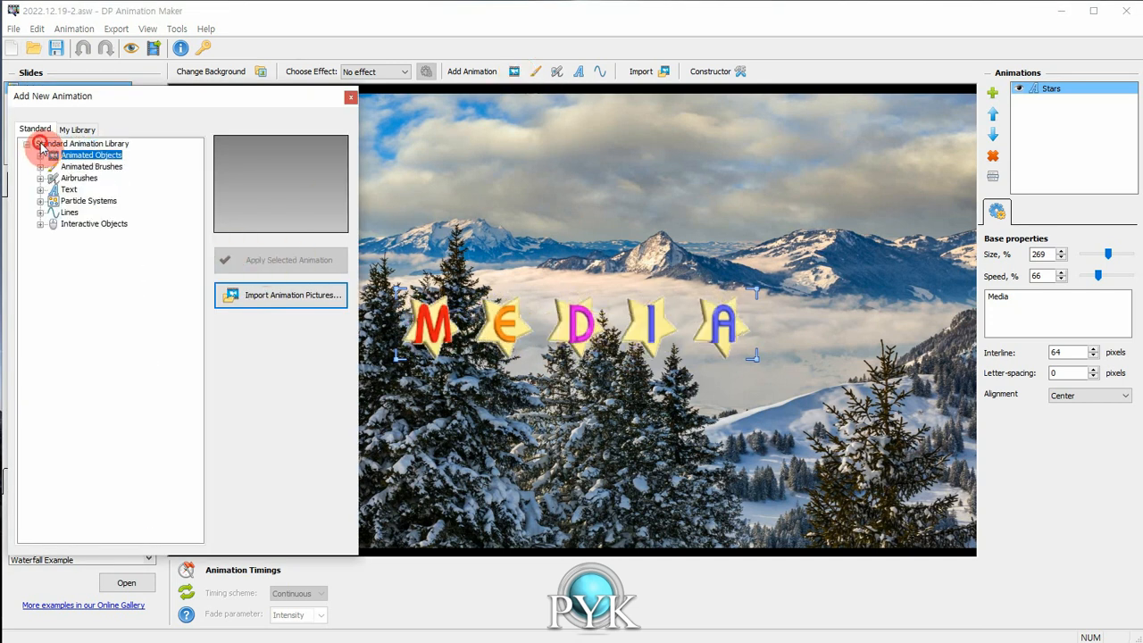
{"action": "left_click", "coordinate": [92, 203]}
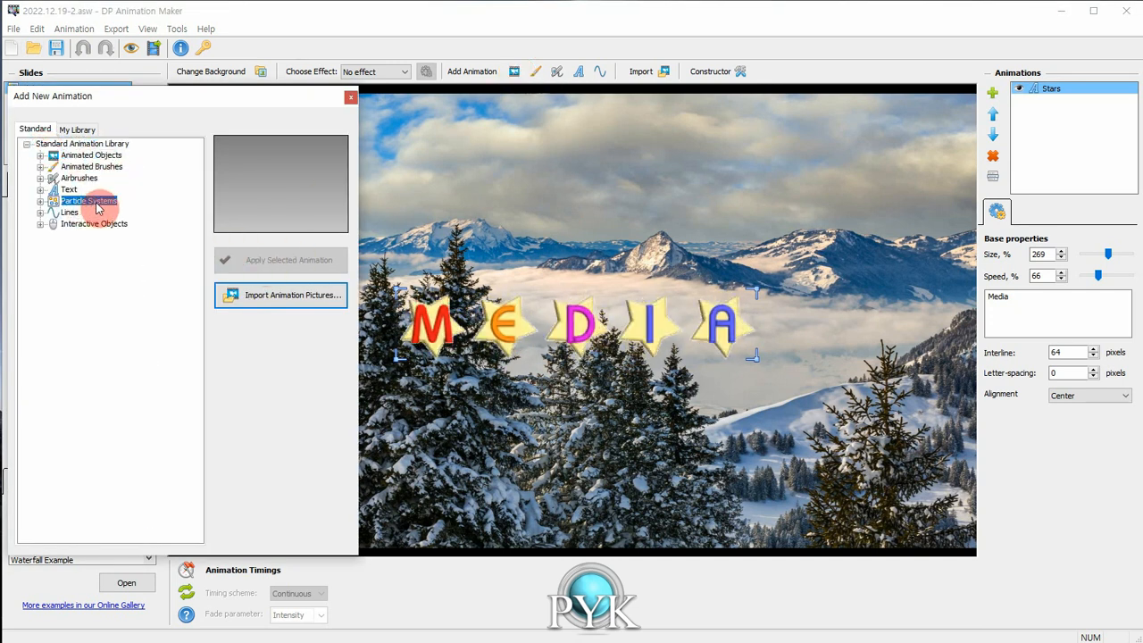
{"action": "left_click", "coordinate": [40, 201]}
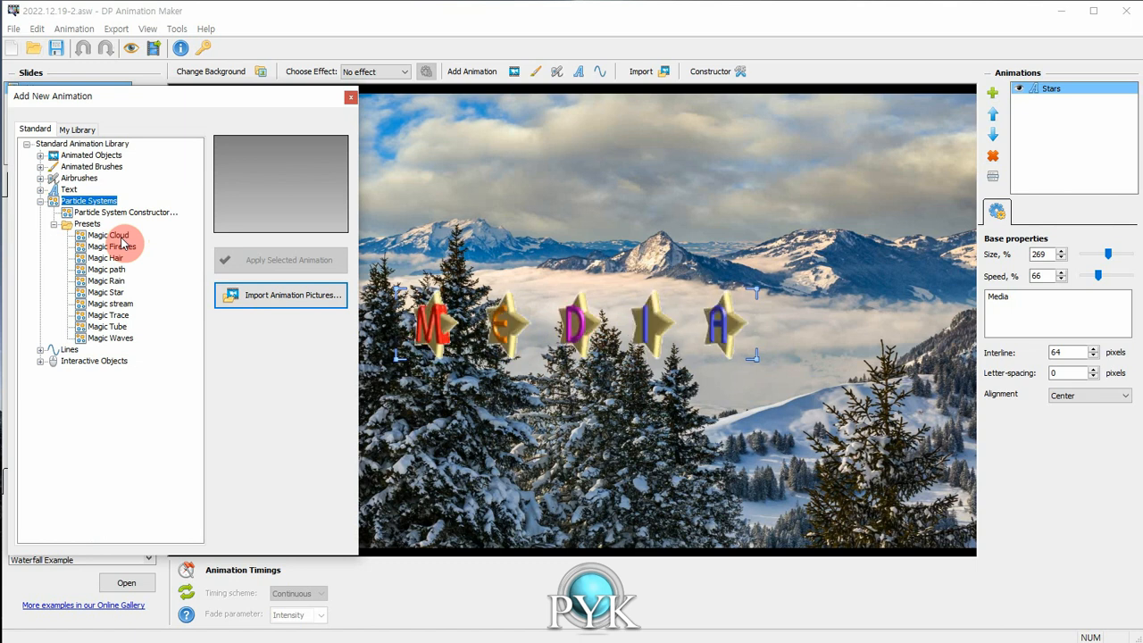
{"action": "left_click", "coordinate": [121, 237]}
{"action": "left_click", "coordinate": [126, 248]}
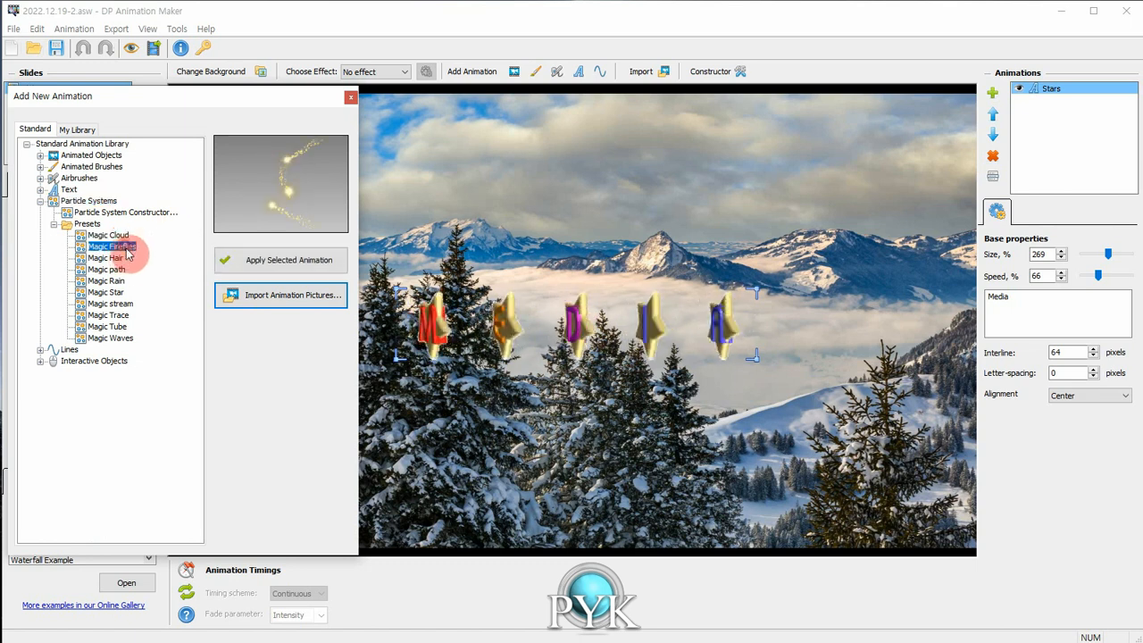
{"action": "left_click", "coordinate": [116, 279]}
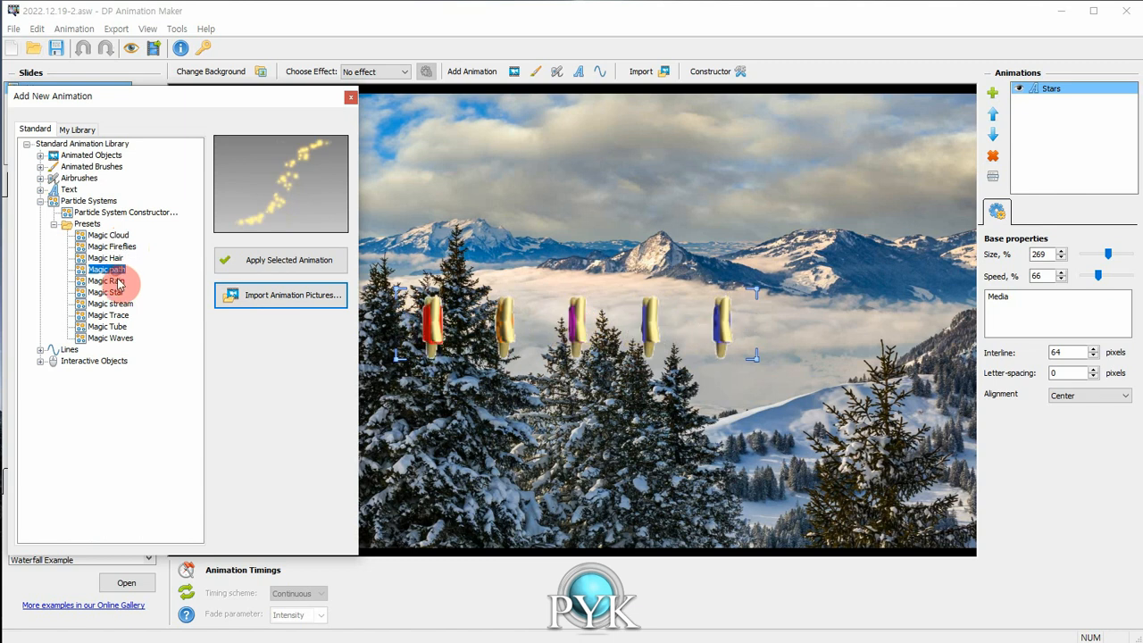
{"action": "left_click", "coordinate": [111, 293]}
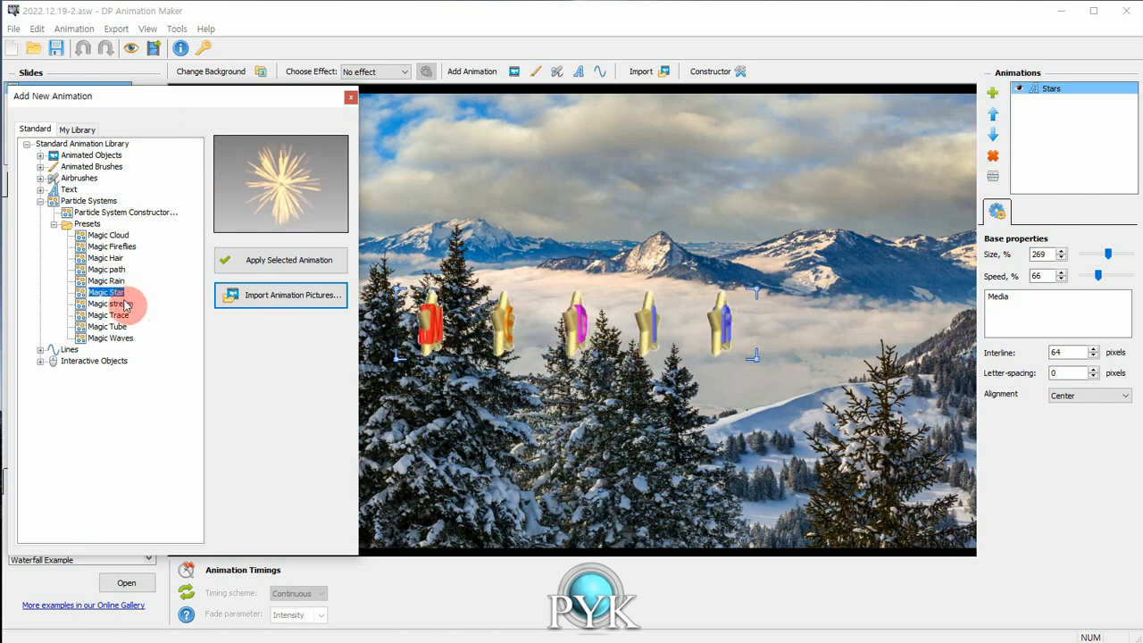
{"action": "left_click", "coordinate": [292, 270]}
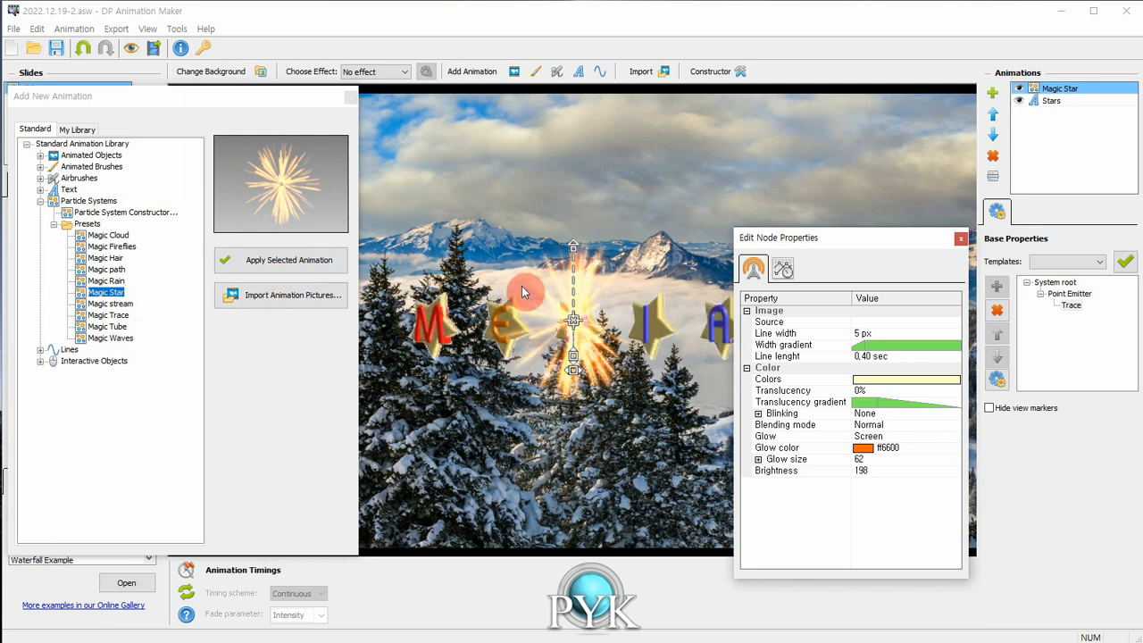
Move the Magic Star emitter above the text, adjust its direction and spread, and close the node properties and animation library
{"action": "left_click_drag", "start_coordinate": [573, 320], "coordinate": [578, 214]}
{"action": "mouse_move", "coordinate": [578, 141]}
{"action": "left_mouse_down"}
{"action": "mouse_move", "coordinate": [658, 140]}
{"action": "mouse_move", "coordinate": [645, 153]}
{"action": "left_mouse_up"}
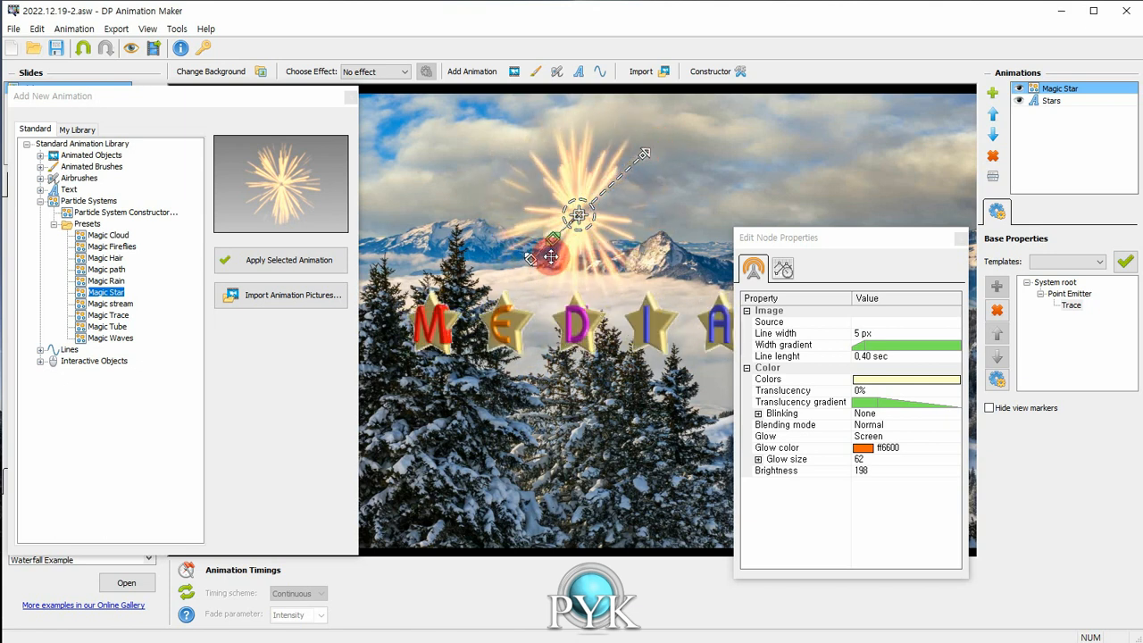
{"action": "left_click_drag", "start_coordinate": [538, 264], "coordinate": [564, 284]}
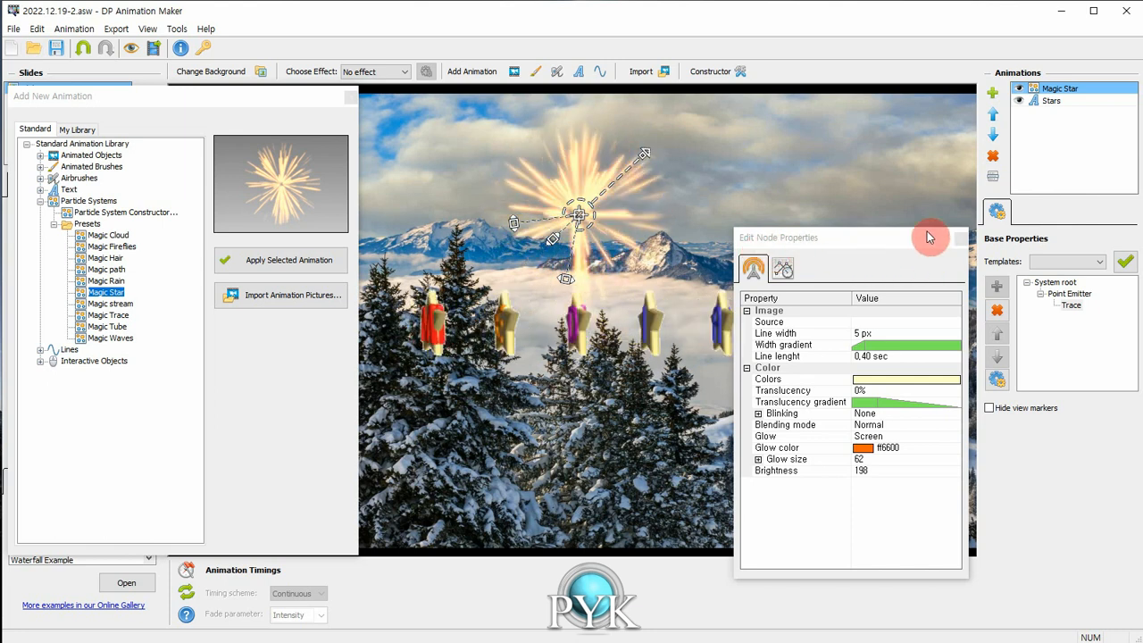
{"action": "left_click", "coordinate": [960, 237]}
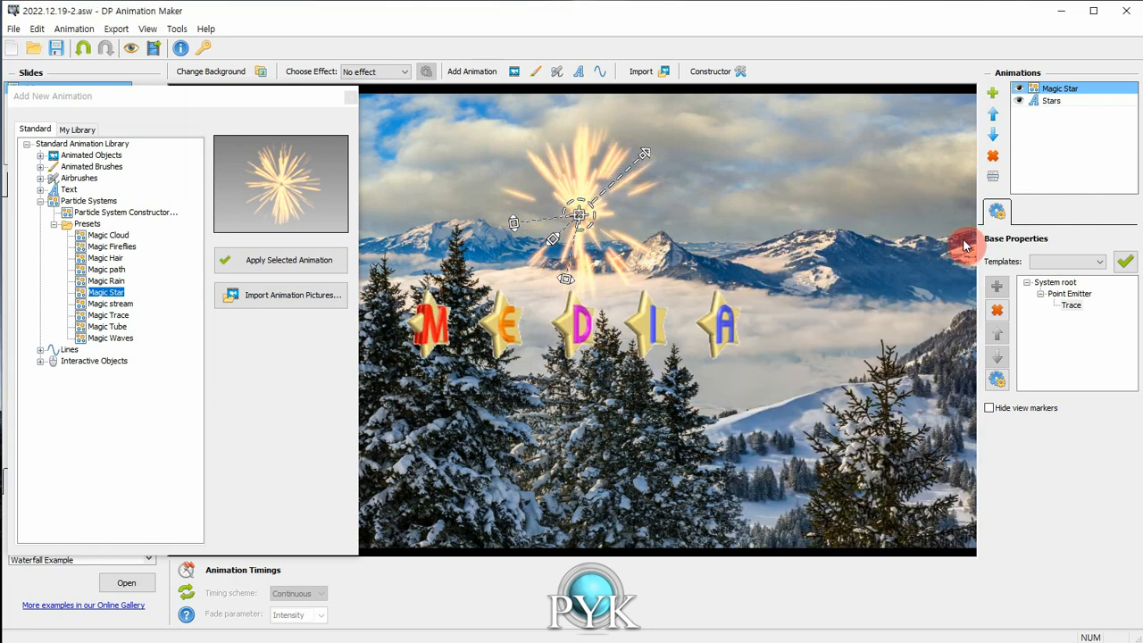
{"action": "left_click", "coordinate": [351, 96]}
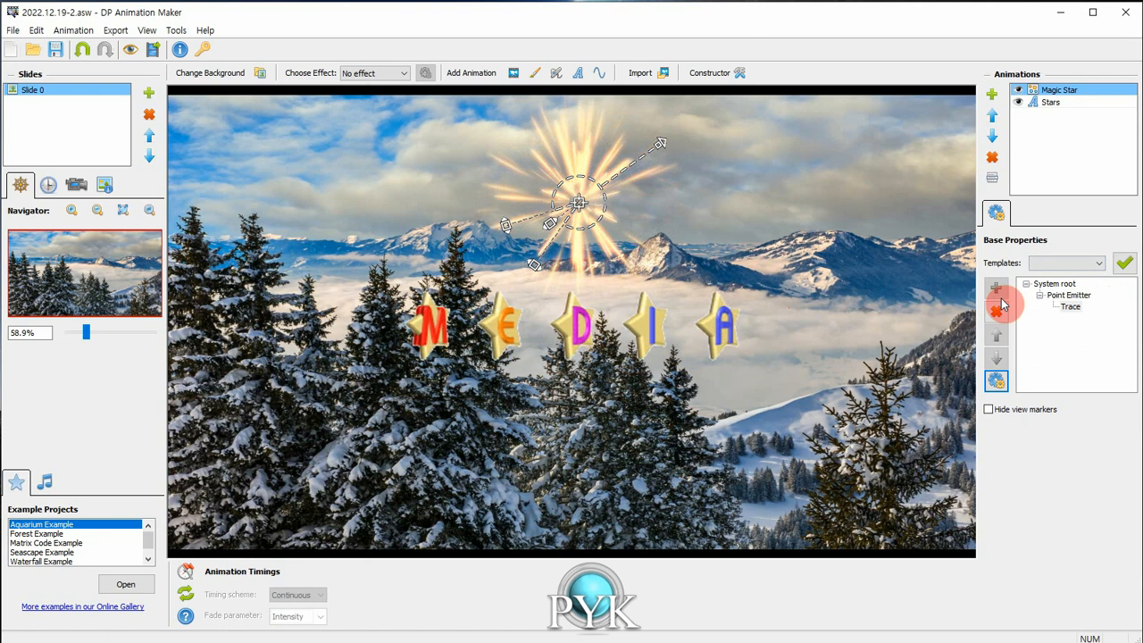
Apply the Sparkles template to the Magic Star animation and enlarge its emission area around the text
{"action": "left_click", "coordinate": [1103, 265]}
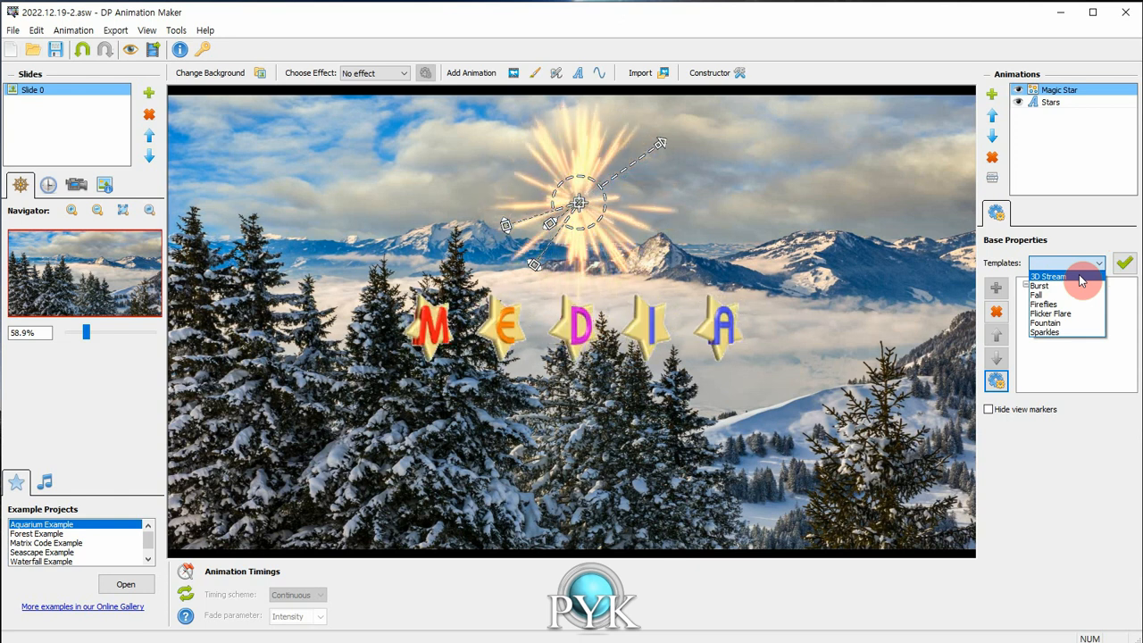
{"action": "left_click", "coordinate": [1046, 332]}
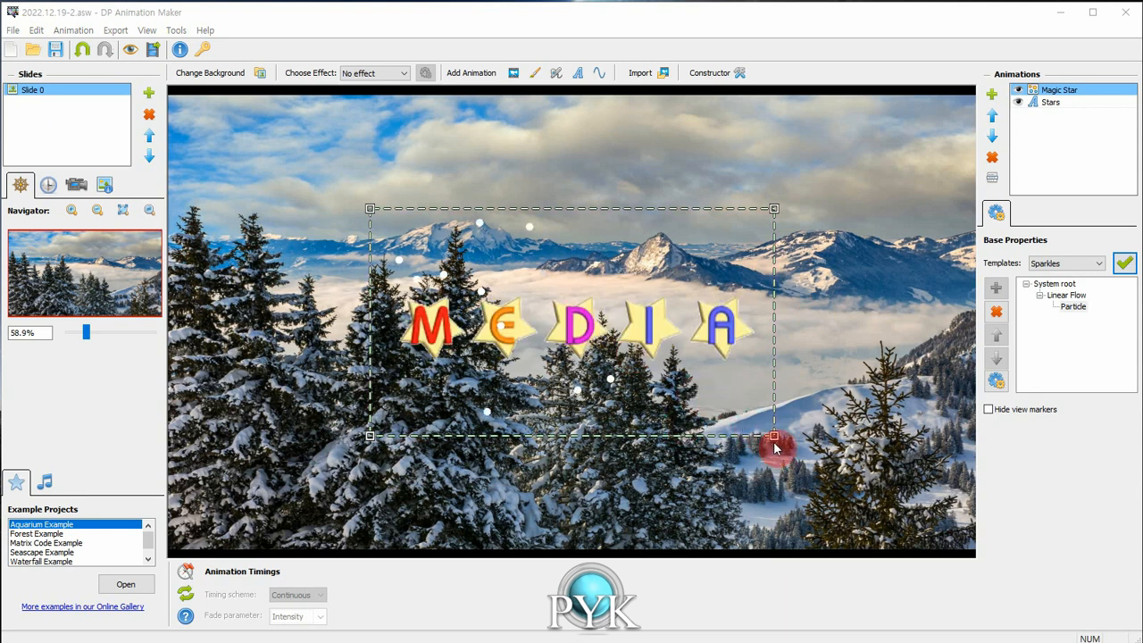
{"action": "left_click_drag", "start_coordinate": [776, 439], "coordinate": [827, 448]}
{"action": "left_click_drag", "start_coordinate": [781, 401], "coordinate": [760, 399]}
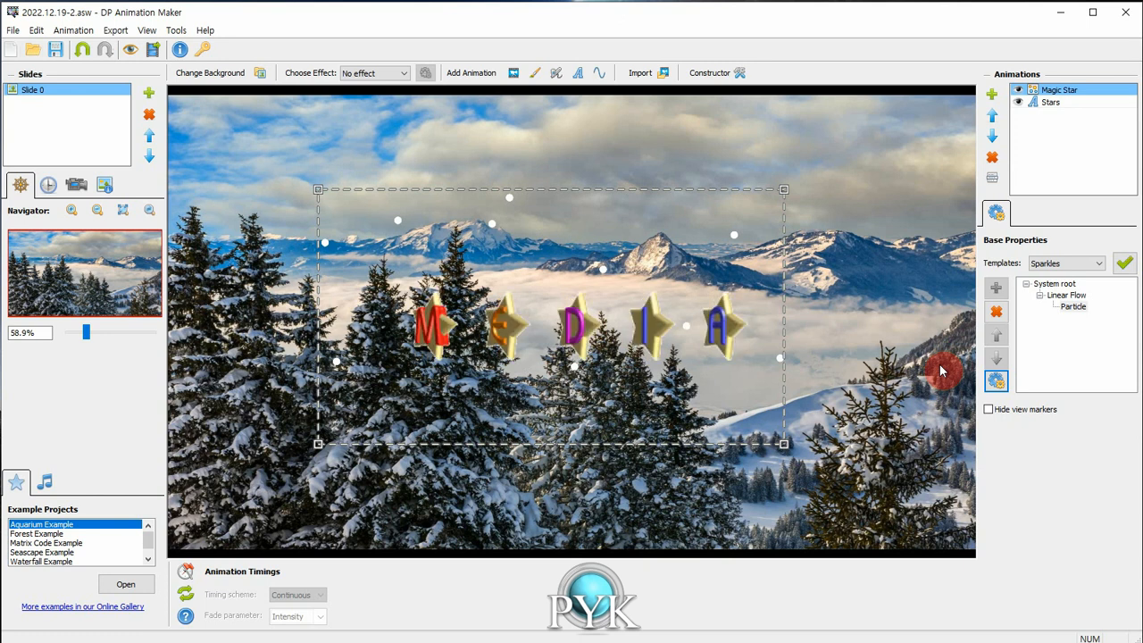
Try the 3D Stream template and the Burst template on the Magic Star animation
{"action": "left_click", "coordinate": [1098, 265]}
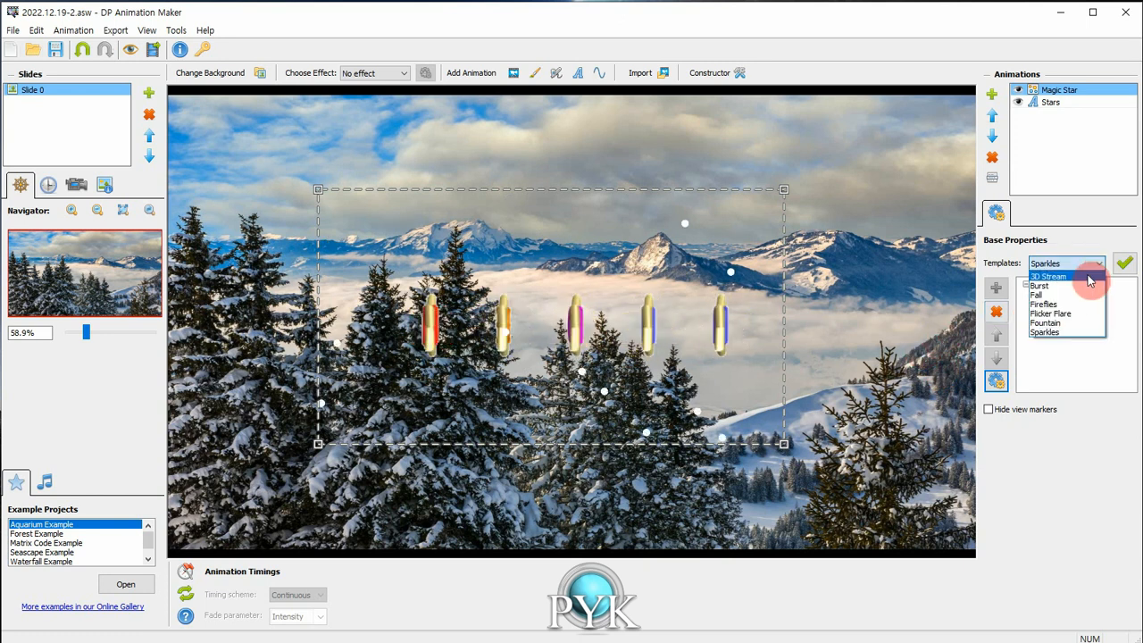
{"action": "left_click", "coordinate": [1053, 275]}
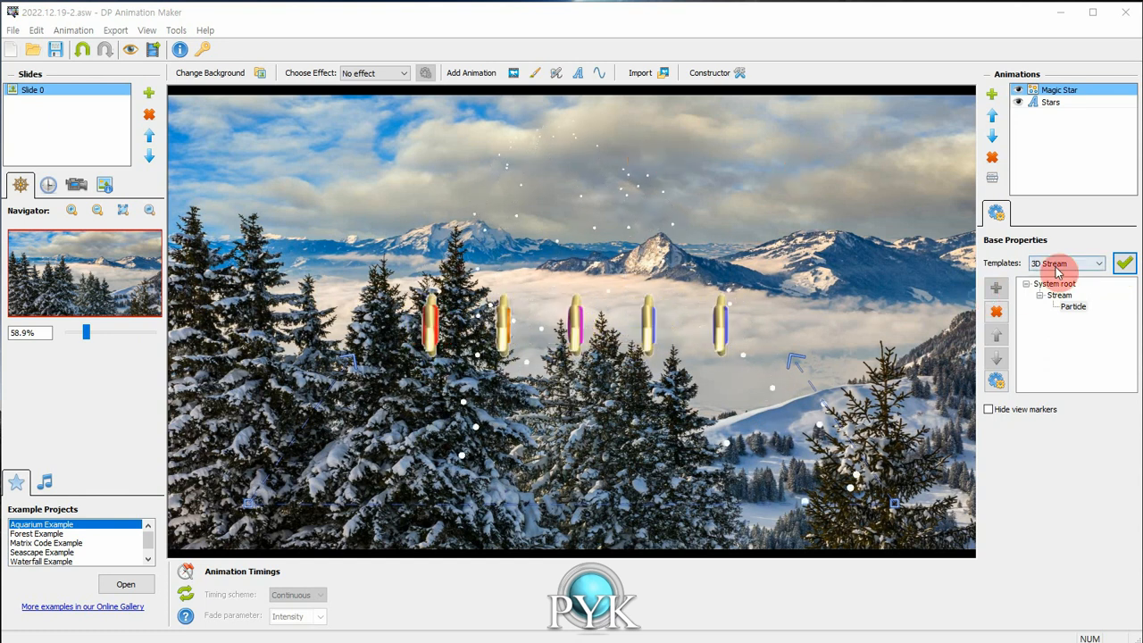
{"action": "left_click", "coordinate": [1103, 264]}
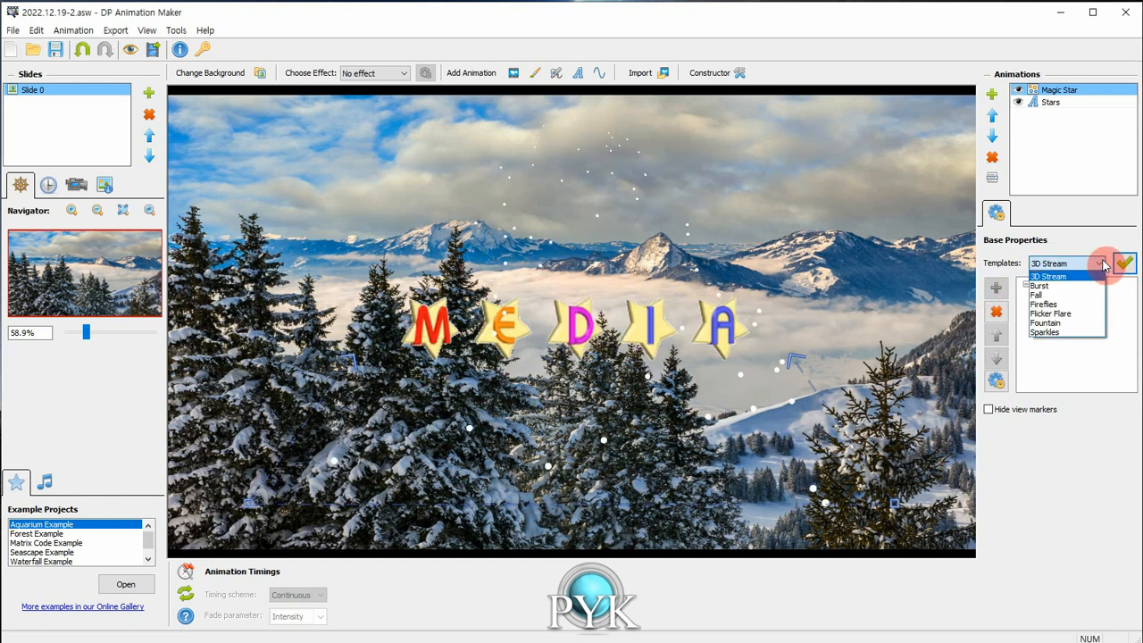
{"action": "left_click", "coordinate": [1068, 286]}
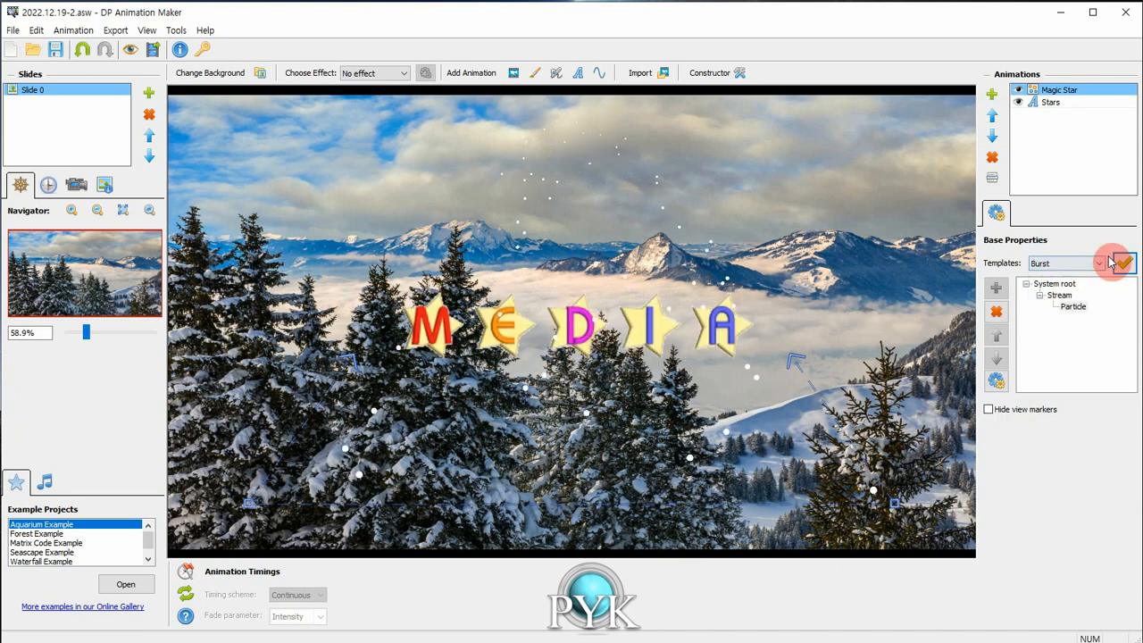
{"action": "left_click", "coordinate": [1127, 262]}
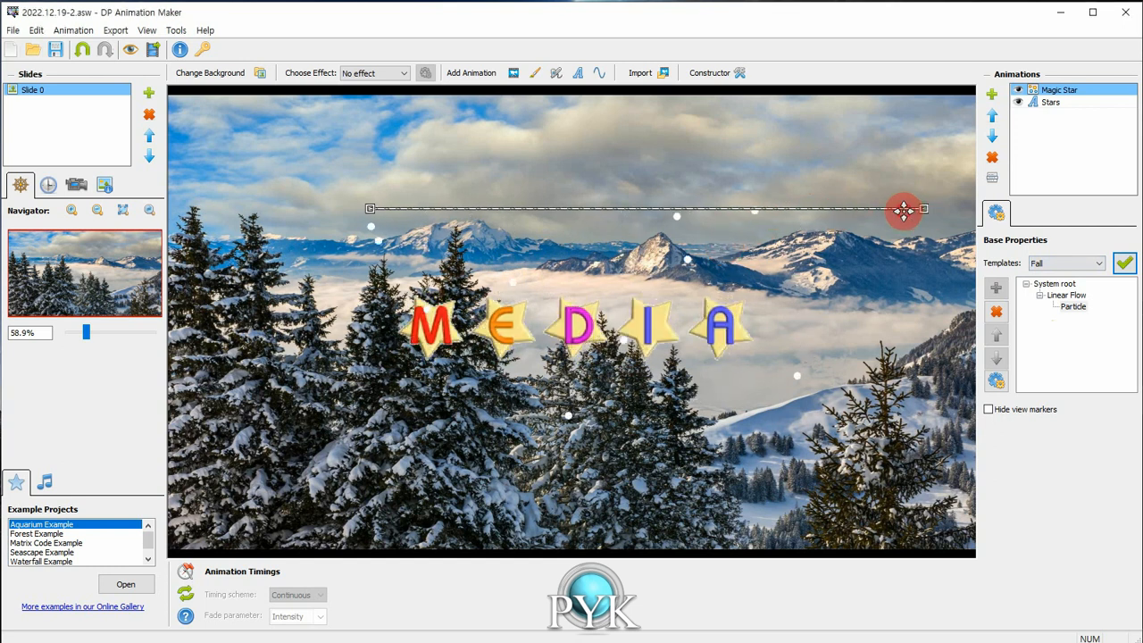
Widen the Fall template's emission line and raise it slightly above the text
{"action": "left_click_drag", "start_coordinate": [809, 209], "coordinate": [340, 204]}
{"action": "left_click", "coordinate": [676, 225]}
{"action": "left_click", "coordinate": [1035, 283]}
Try the Fireflies template with an enlarged swarm area around the text, and delete the Magic Star animation
{"action": "left_click", "coordinate": [1070, 263]}
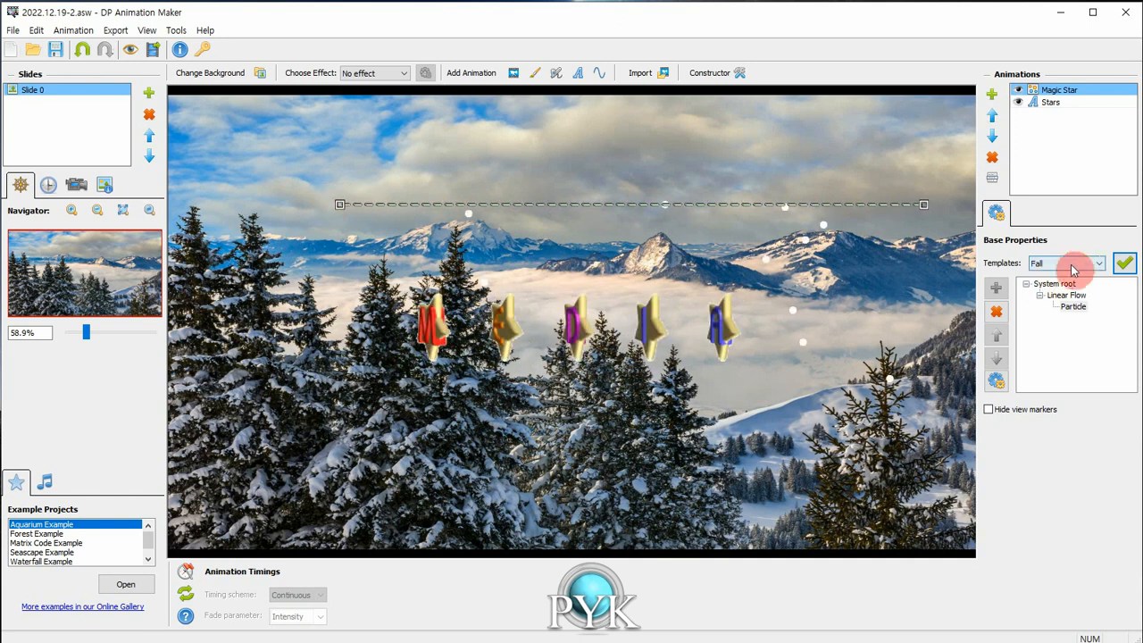
{"action": "left_click", "coordinate": [1068, 299]}
{"action": "left_click", "coordinate": [1122, 261]}
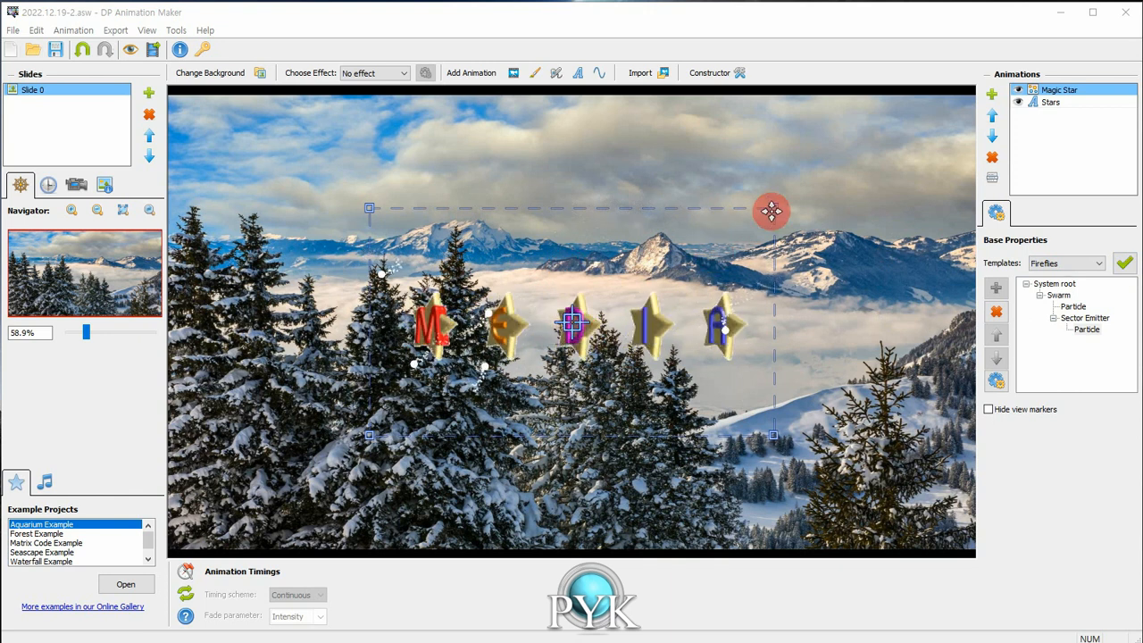
{"action": "left_click_drag", "start_coordinate": [372, 210], "coordinate": [304, 175]}
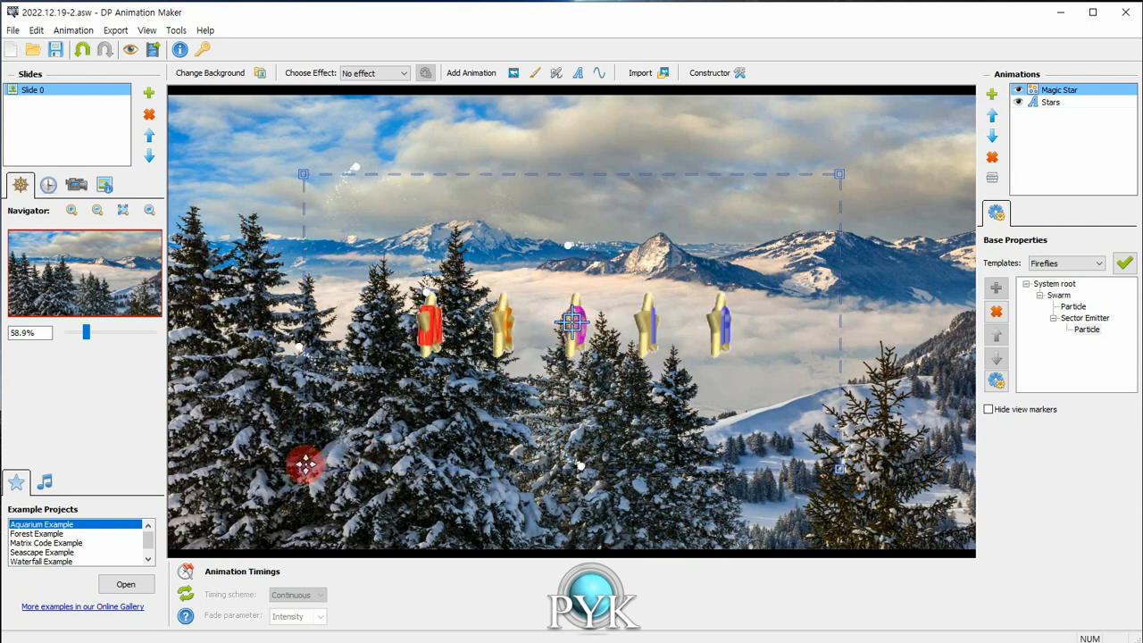
{"action": "mouse_move", "coordinate": [304, 466]}
{"action": "left_mouse_down"}
{"action": "mouse_move", "coordinate": [303, 420]}
{"action": "mouse_move", "coordinate": [301, 477]}
{"action": "mouse_move", "coordinate": [288, 454]}
{"action": "left_mouse_up"}
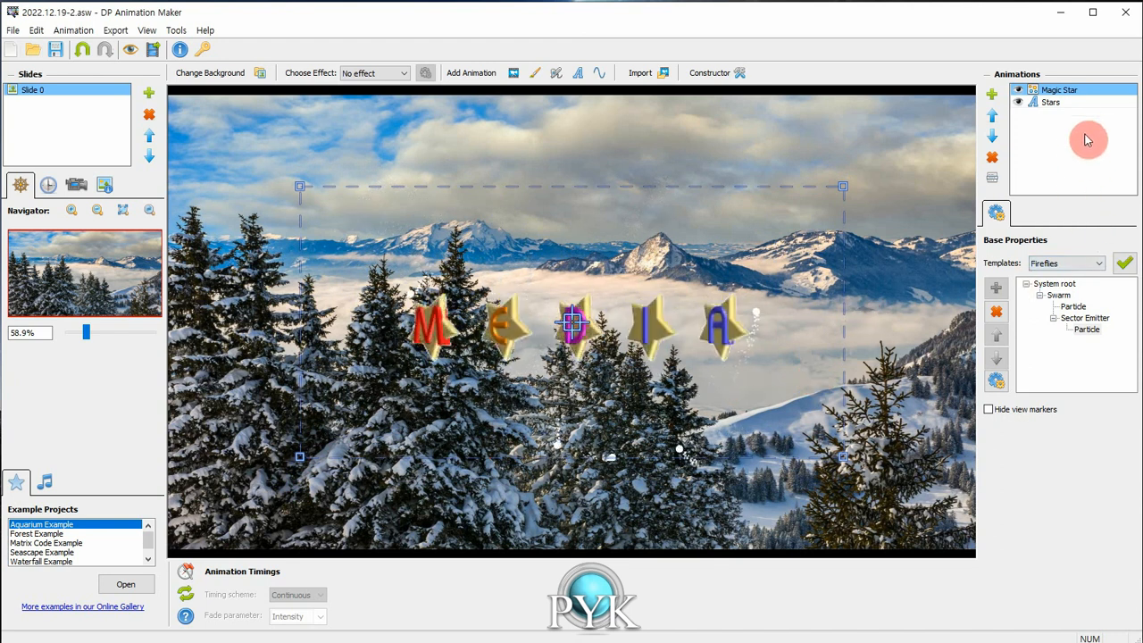
{"action": "left_click", "coordinate": [991, 156]}
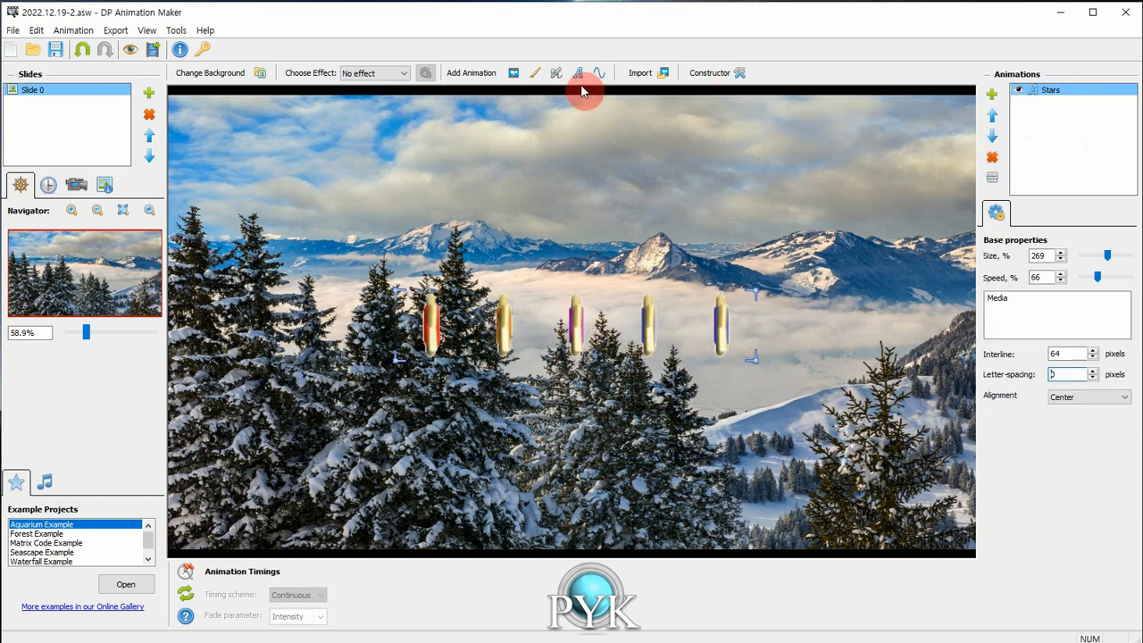
Add the Magic Fireflies particle system preset to the slide, and close the node properties and animation library
{"action": "left_click", "coordinate": [556, 75]}
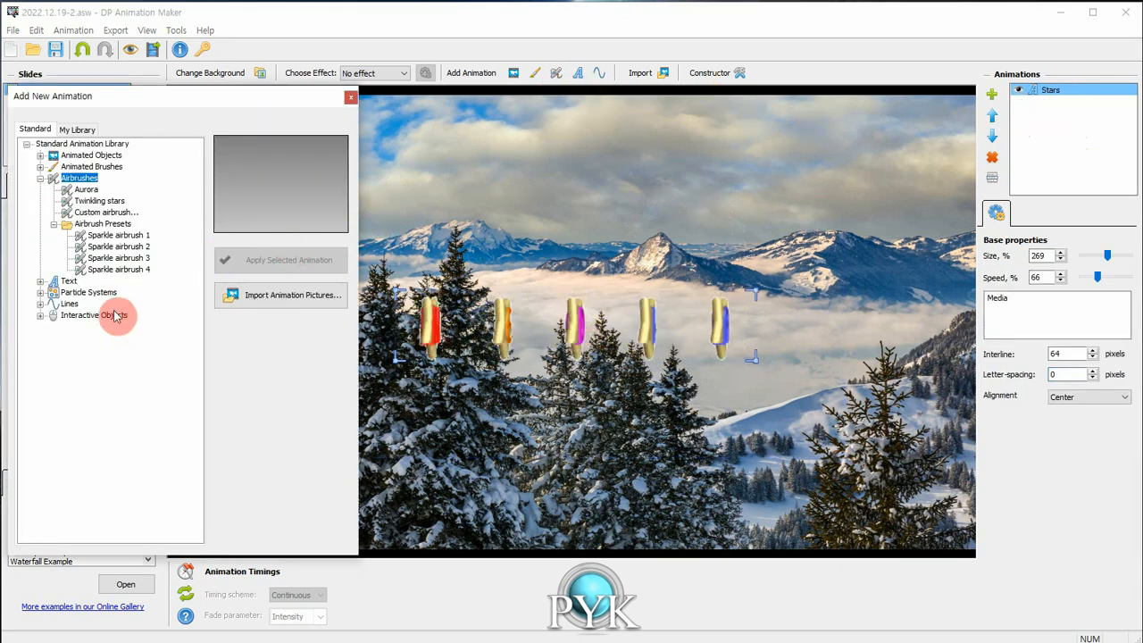
{"action": "double_click", "coordinate": [89, 292]}
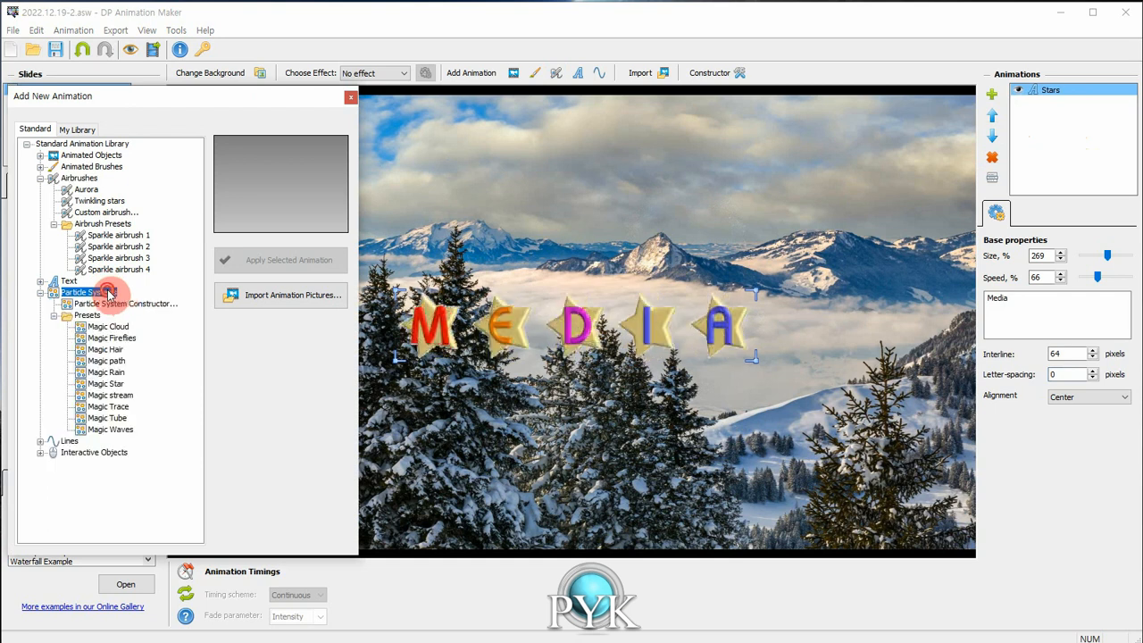
{"action": "left_click", "coordinate": [132, 339]}
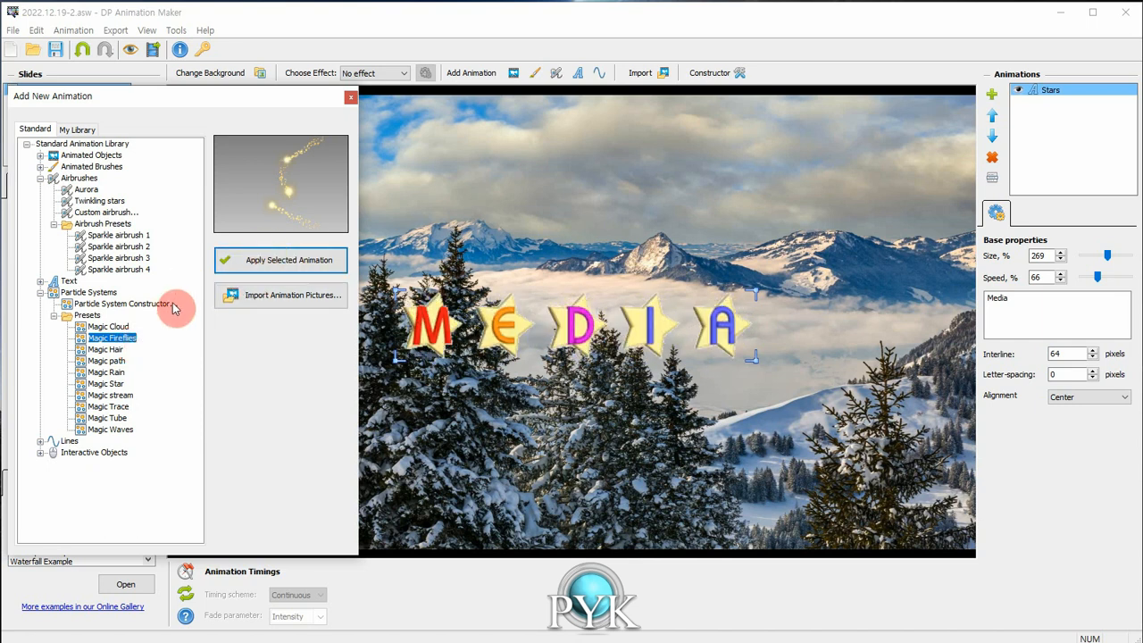
{"action": "left_click", "coordinate": [263, 260]}
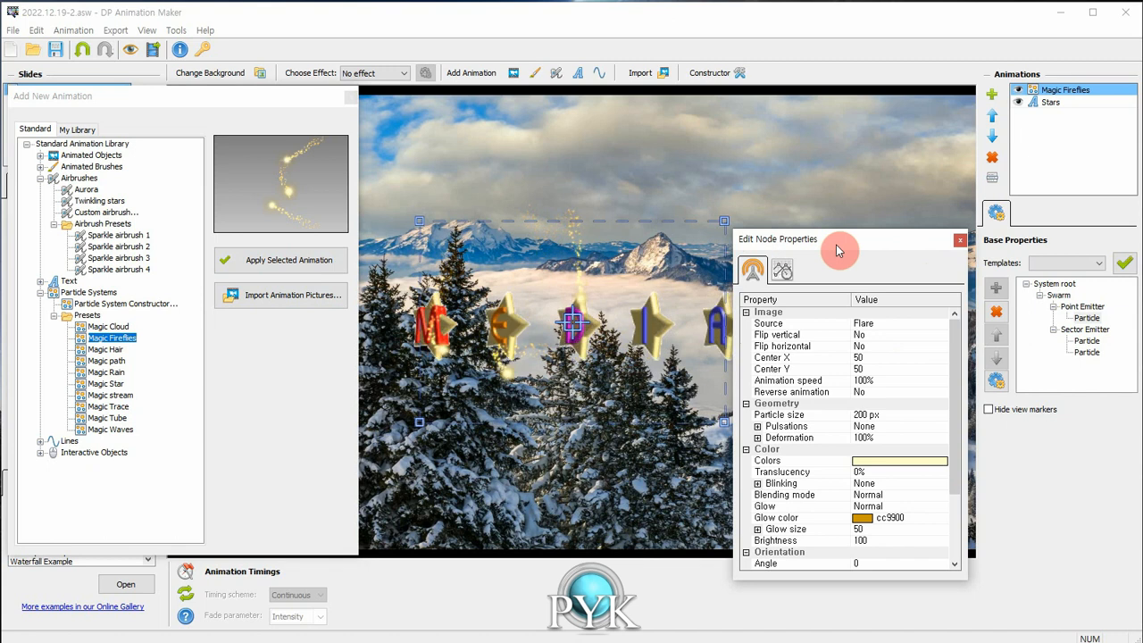
{"action": "left_click", "coordinate": [959, 239]}
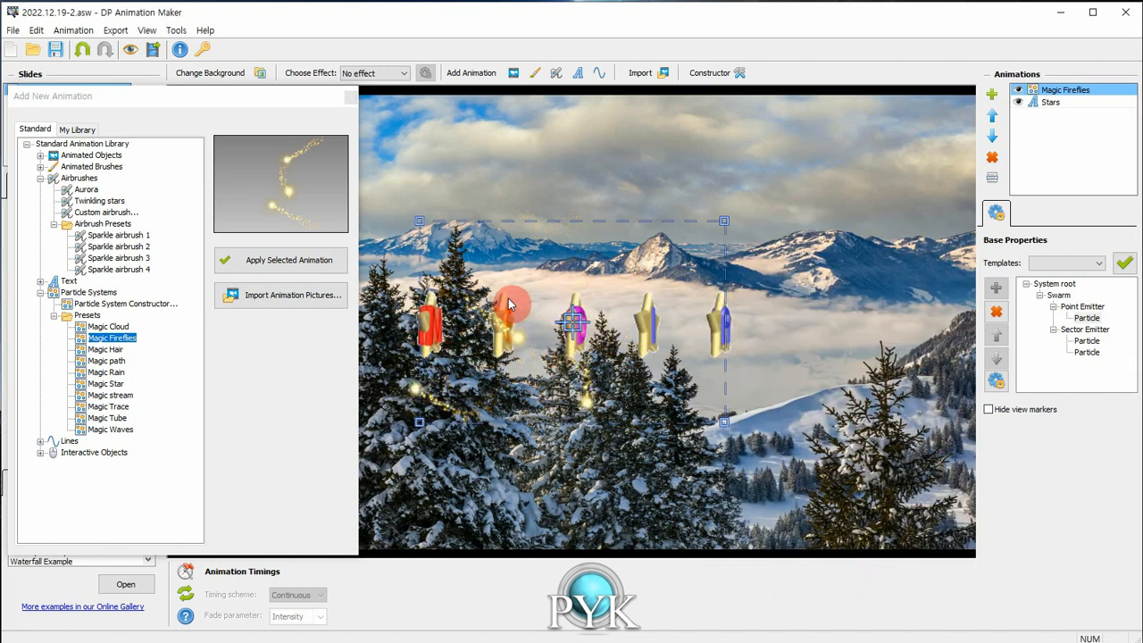
{"action": "left_click", "coordinate": [351, 97]}
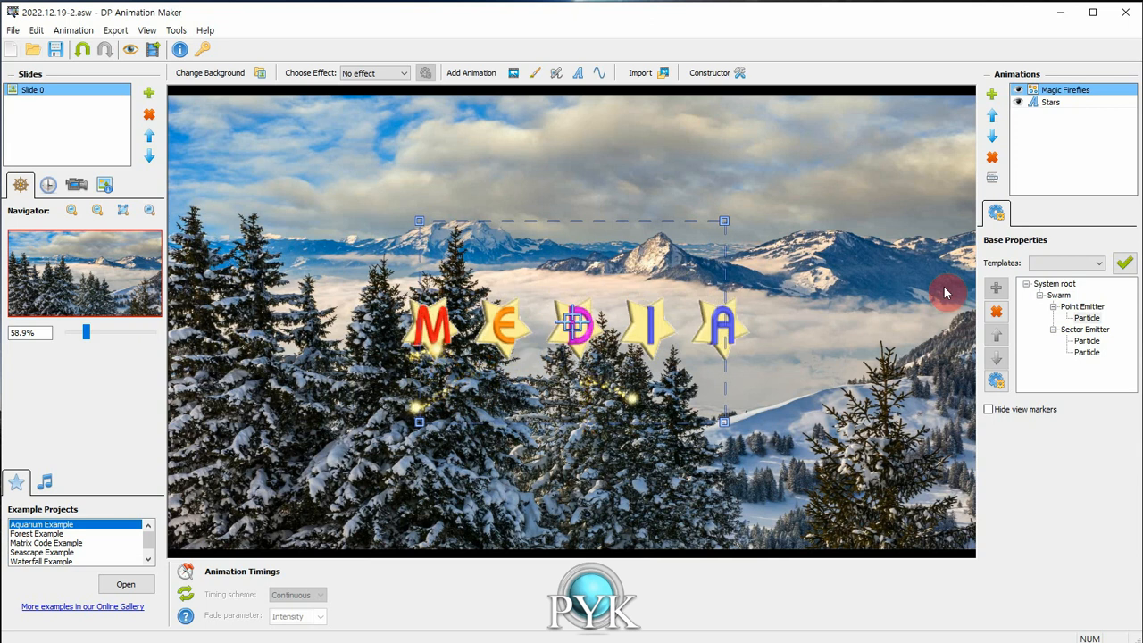
Apply the Fountain template to the Magic Fireflies animation and try to widen its spray angle
{"action": "left_click", "coordinate": [1096, 263]}
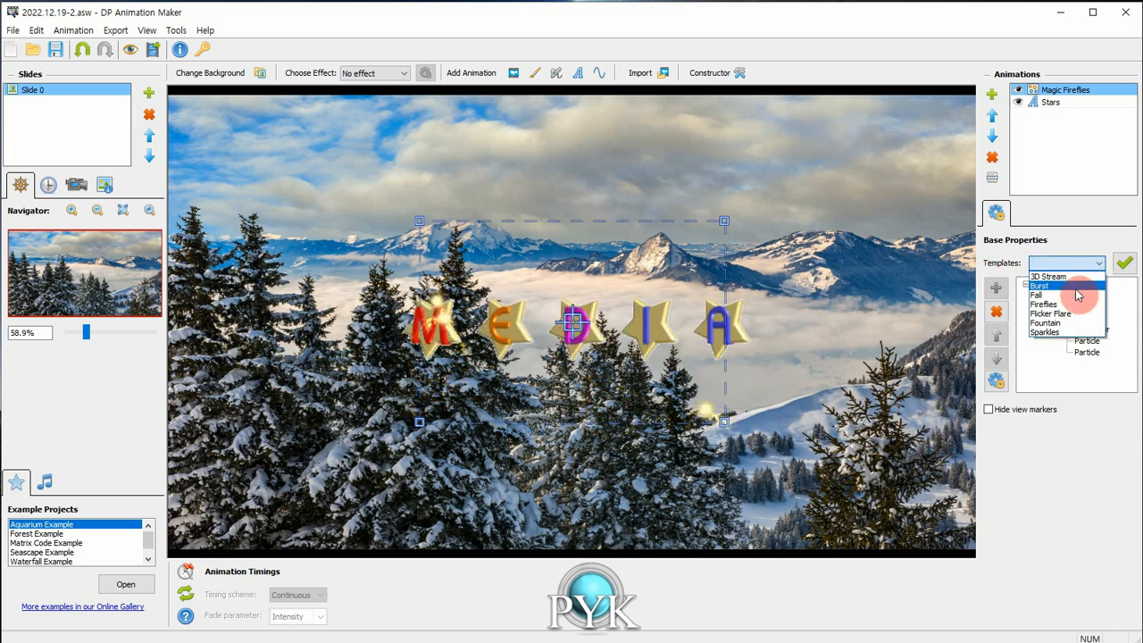
{"action": "left_click", "coordinate": [1070, 322]}
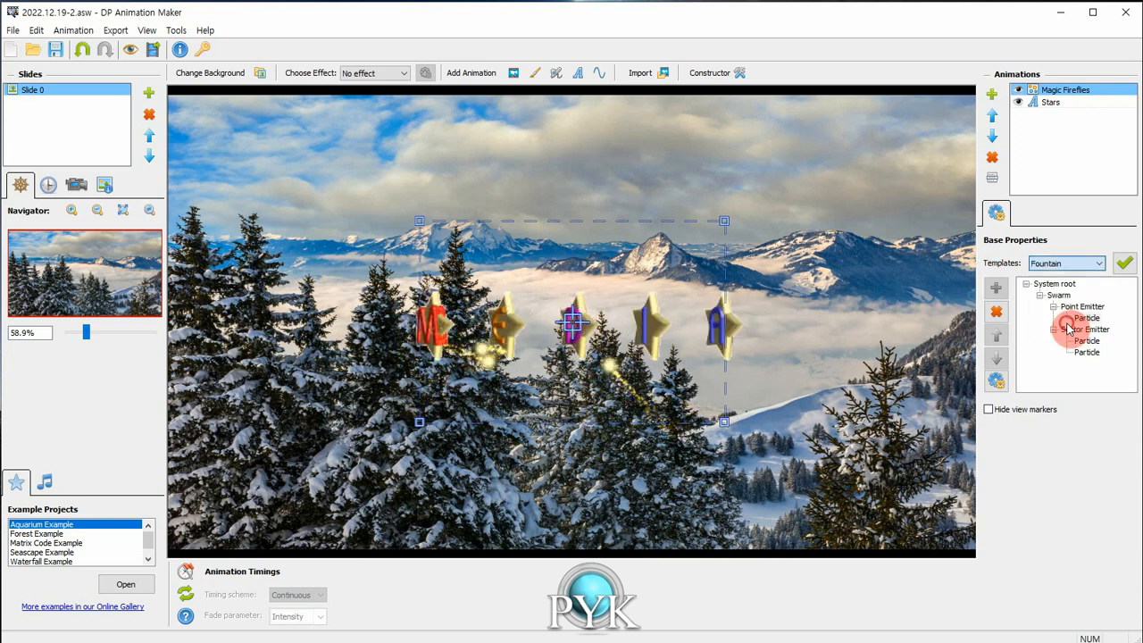
{"action": "left_click", "coordinate": [1123, 266]}
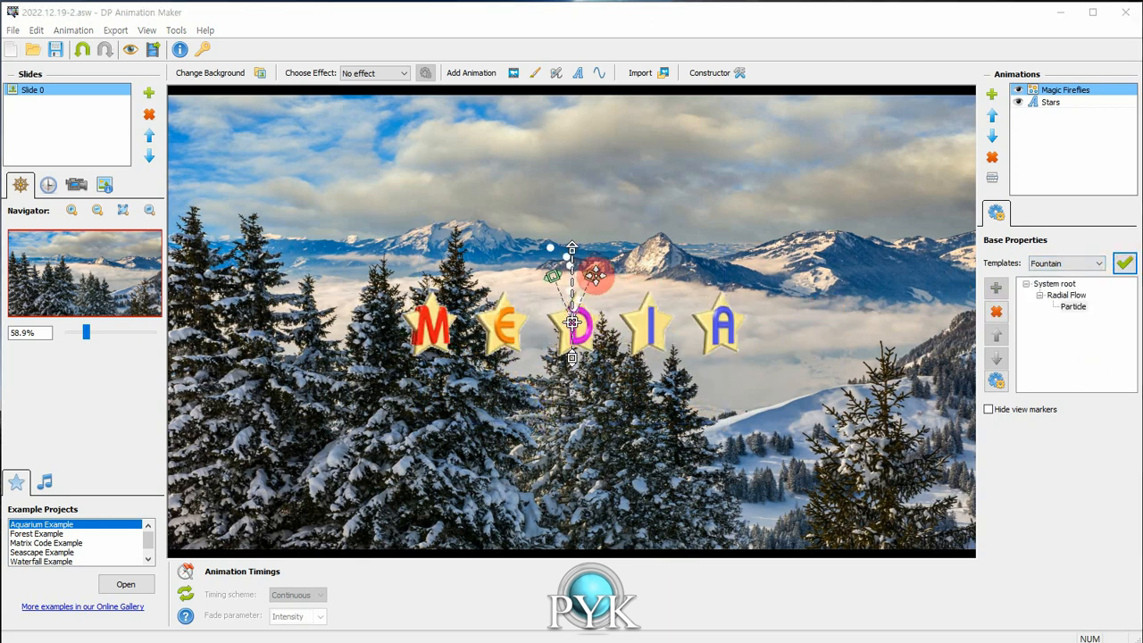
{"action": "left_click_drag", "start_coordinate": [594, 275], "coordinate": [647, 241]}
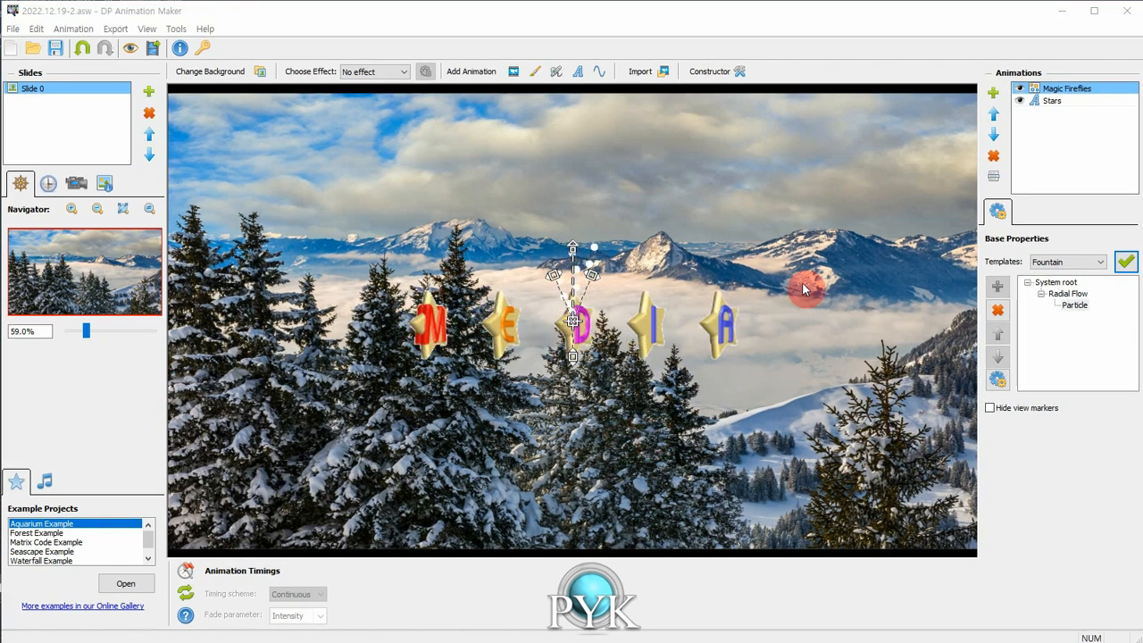
Delete the Magic Fireflies animation and add the Magic Star particle system preset from the animation library
{"action": "left_click", "coordinate": [993, 156]}
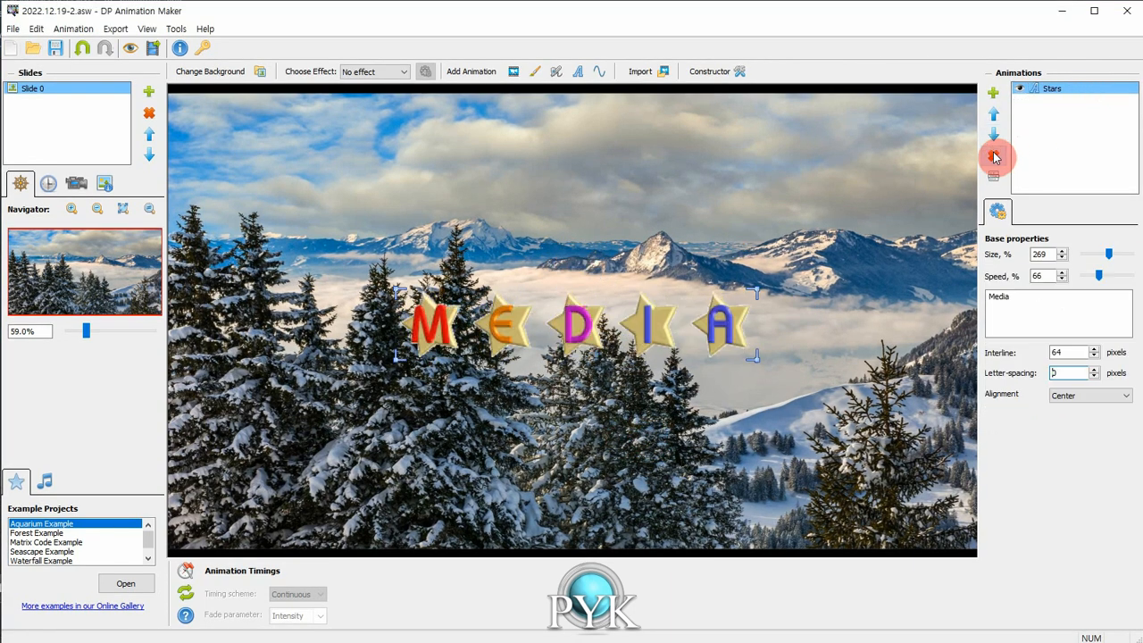
{"action": "left_click", "coordinate": [554, 72]}
{"action": "double_click", "coordinate": [93, 294]}
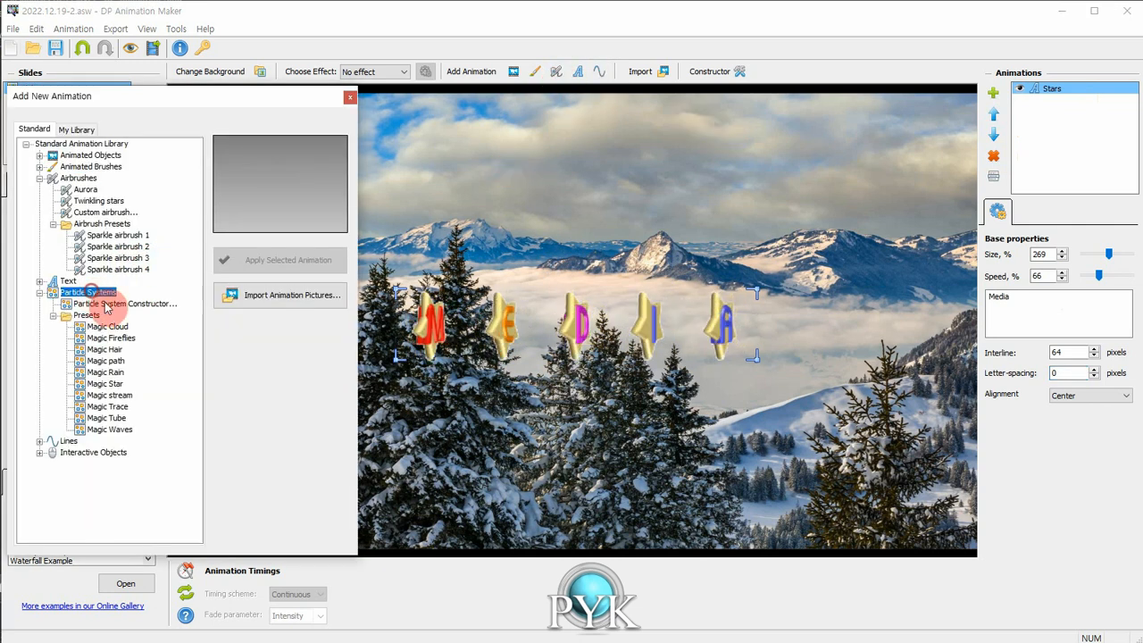
{"action": "double_click", "coordinate": [105, 383]}
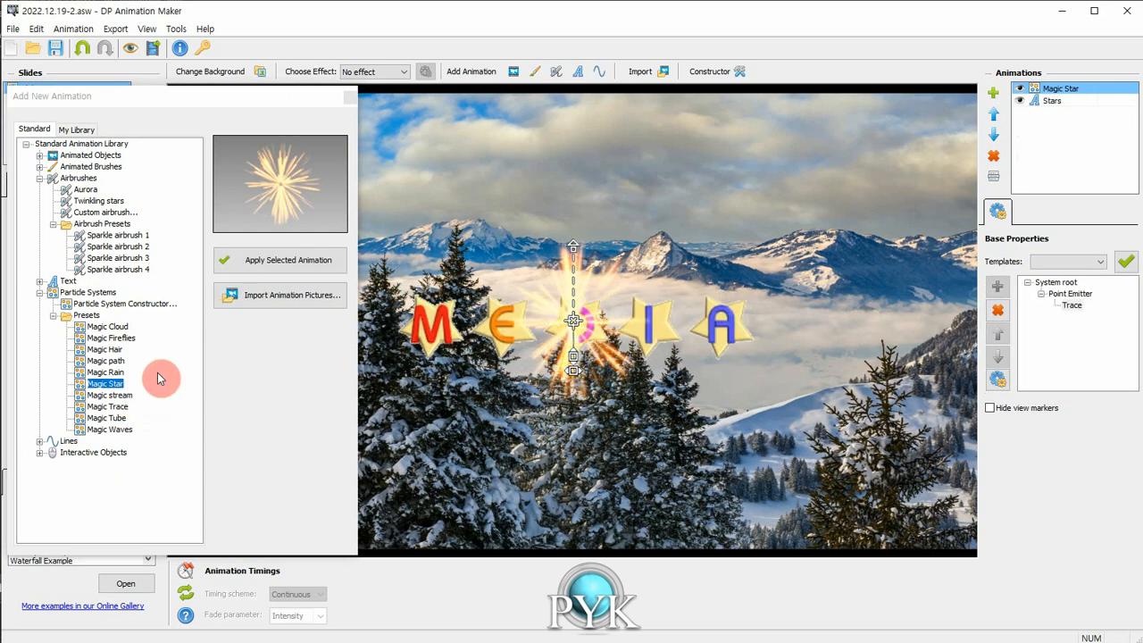
Add the Magic Hair particle system preset twice, expand the curve's Amplitude property, and close the node properties
{"action": "double_click", "coordinate": [99, 349]}
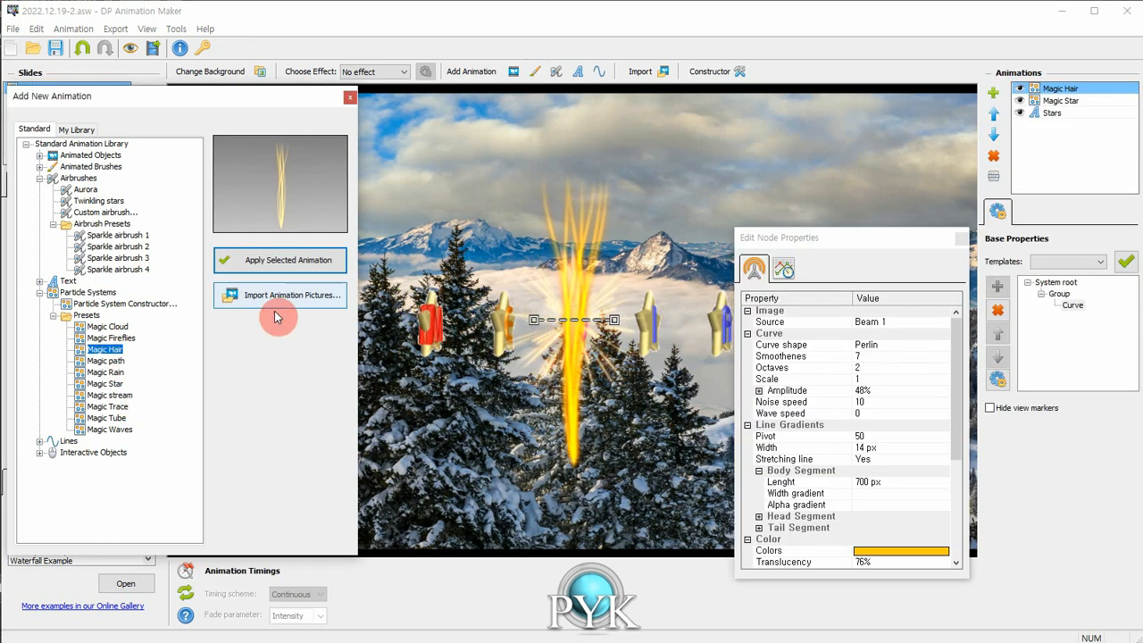
{"action": "left_click", "coordinate": [299, 262]}
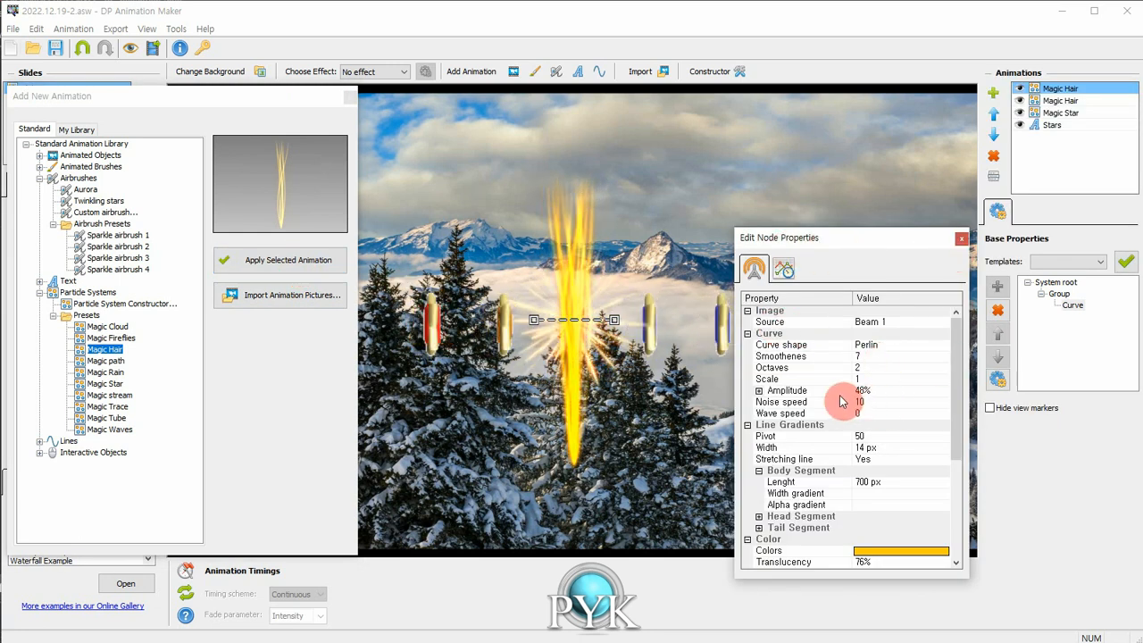
{"action": "left_click", "coordinate": [758, 391]}
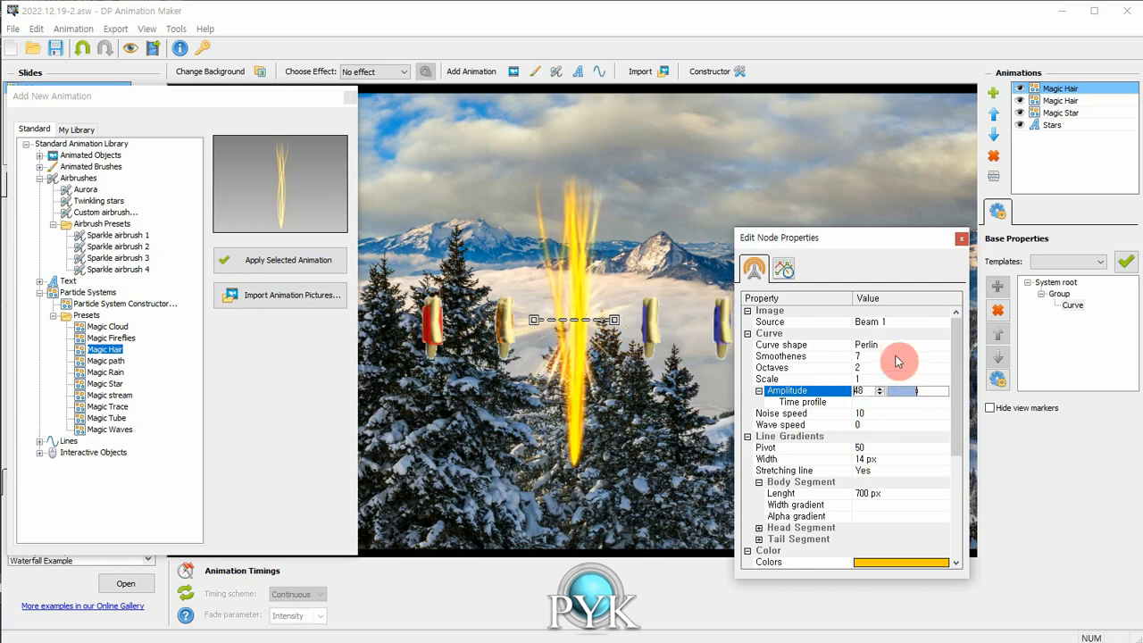
{"action": "left_click", "coordinate": [961, 240]}
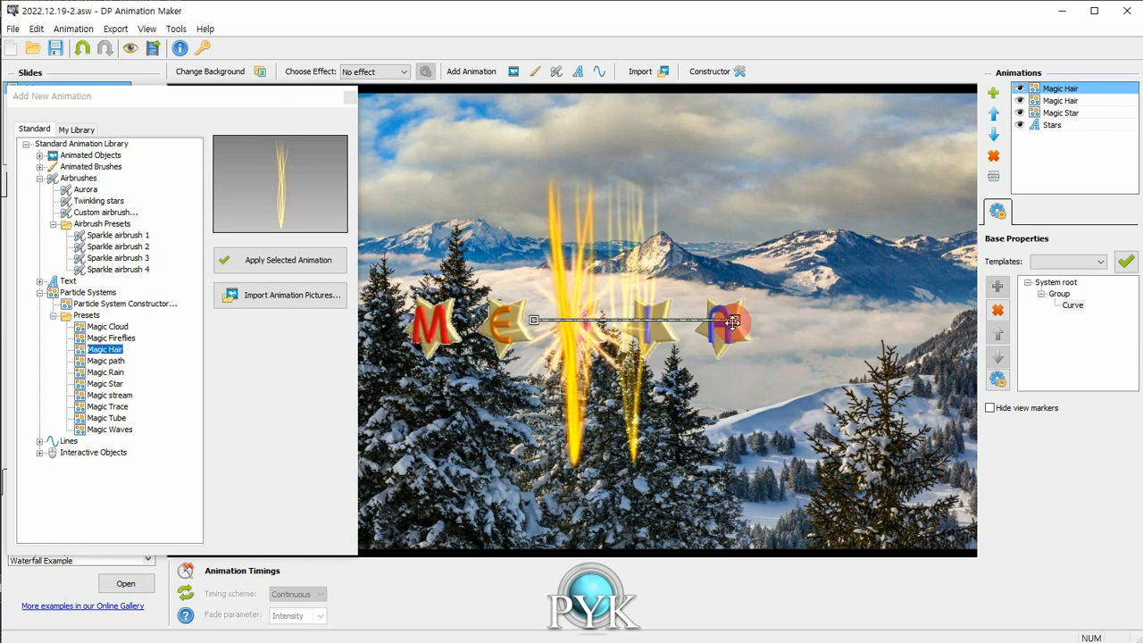
Stretch the newest Magic Hair's emission line into a wide rectangle reaching from the text up into the sky
{"action": "left_click_drag", "start_coordinate": [732, 323], "coordinate": [782, 324]}
{"action": "left_click_drag", "start_coordinate": [642, 319], "coordinate": [485, 185]}
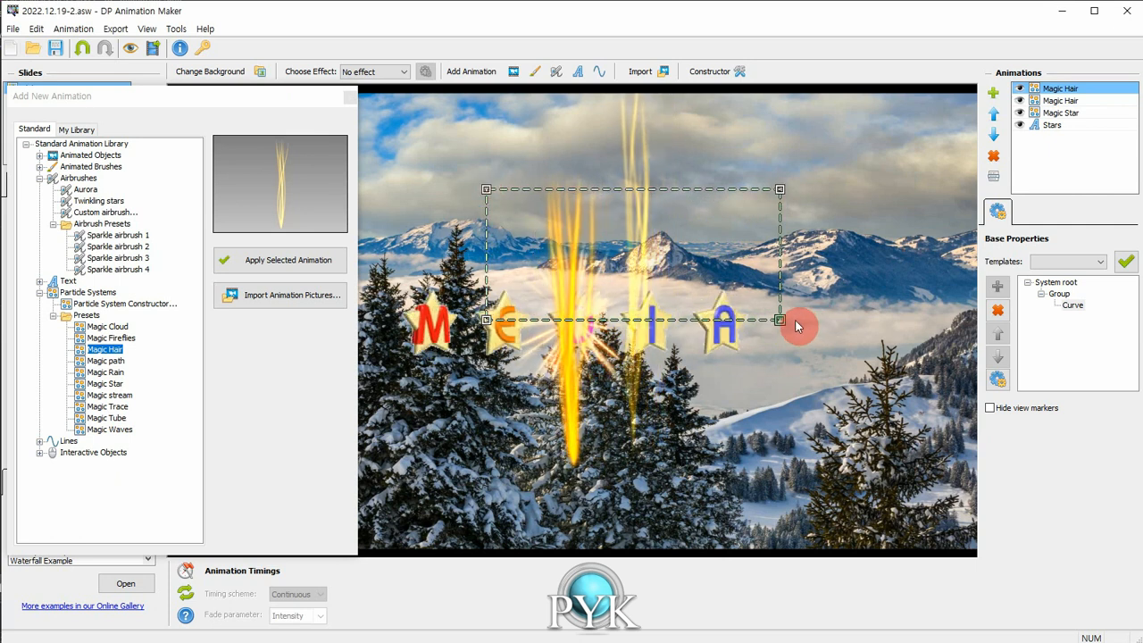
{"action": "left_click_drag", "start_coordinate": [779, 320], "coordinate": [818, 356]}
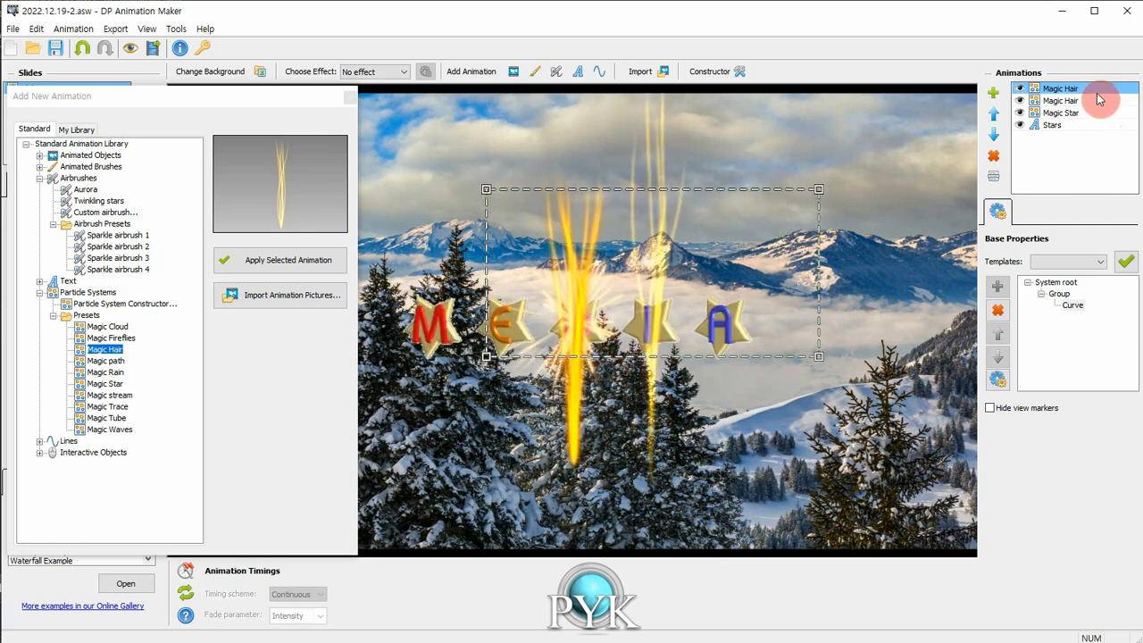
Delete both Magic Hair animations from the slide and close the node properties
{"action": "double_click", "coordinate": [1069, 96]}
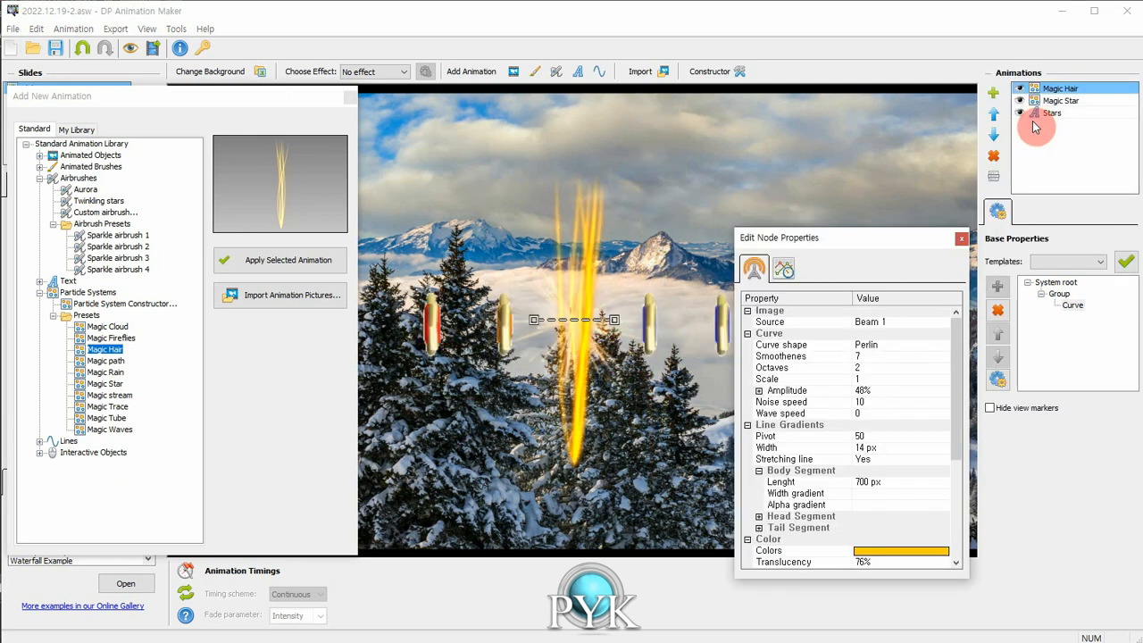
{"action": "left_click", "coordinate": [958, 241]}
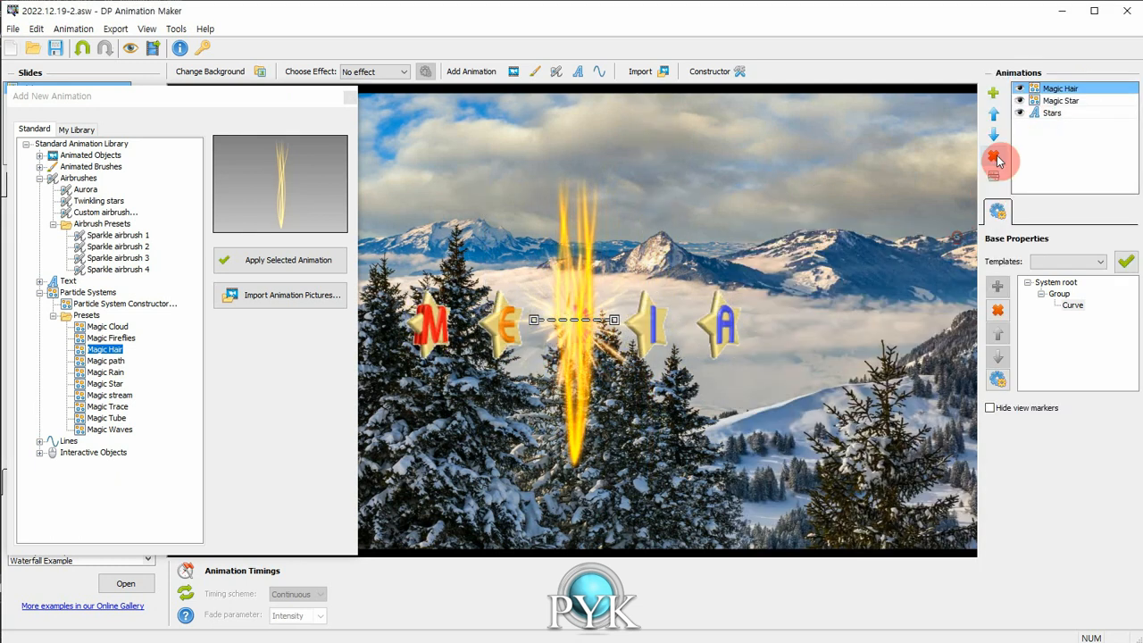
{"action": "left_click", "coordinate": [993, 156]}
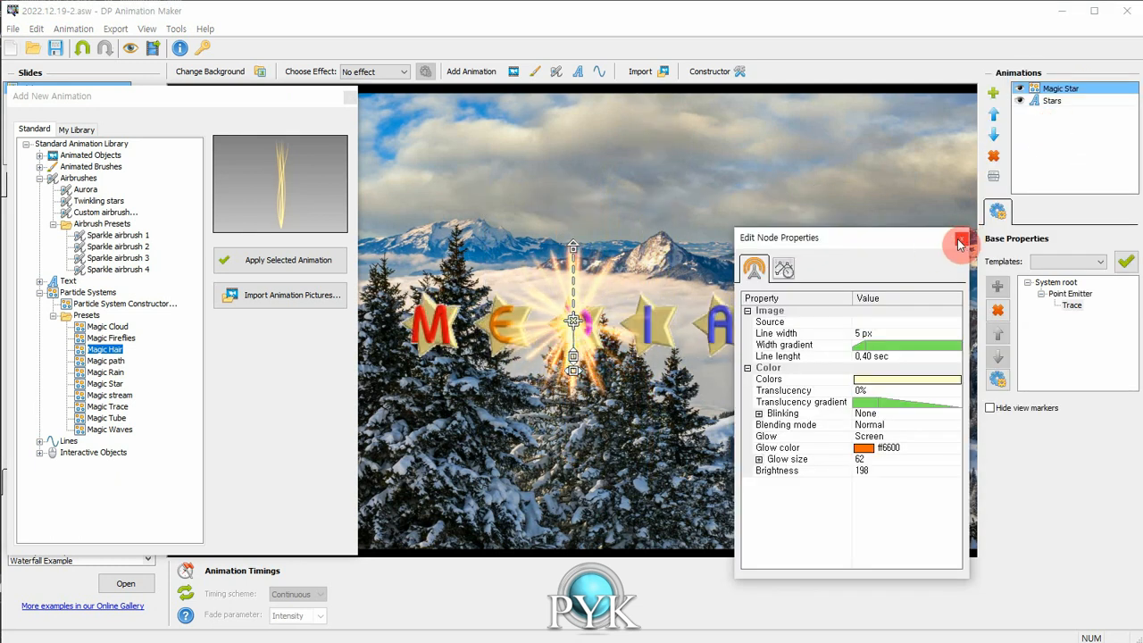
{"action": "left_click", "coordinate": [961, 239]}
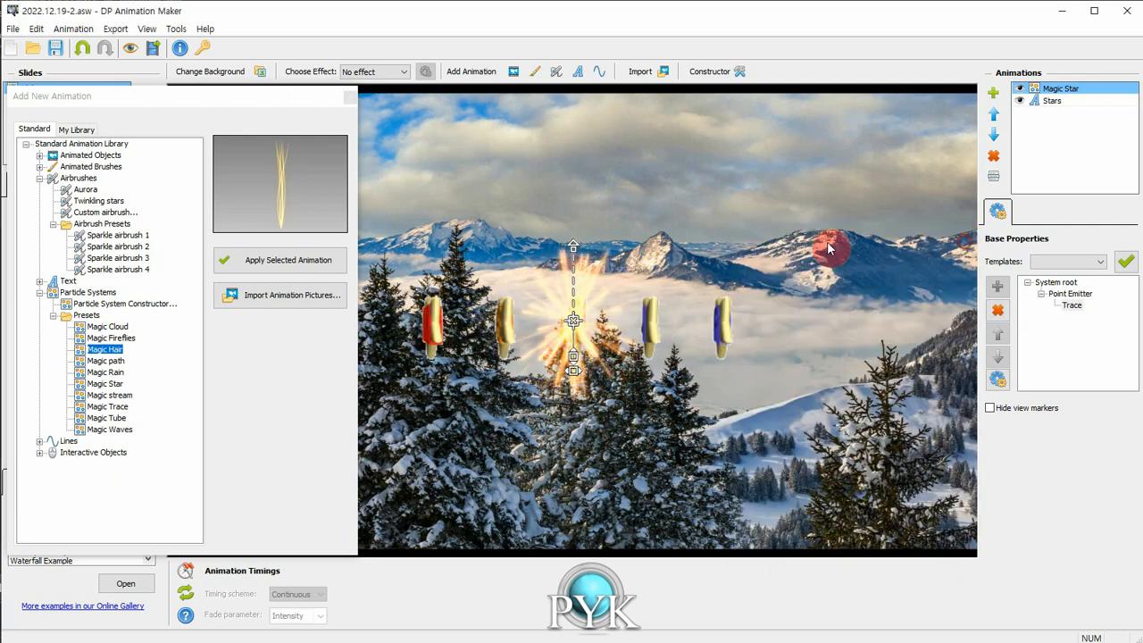